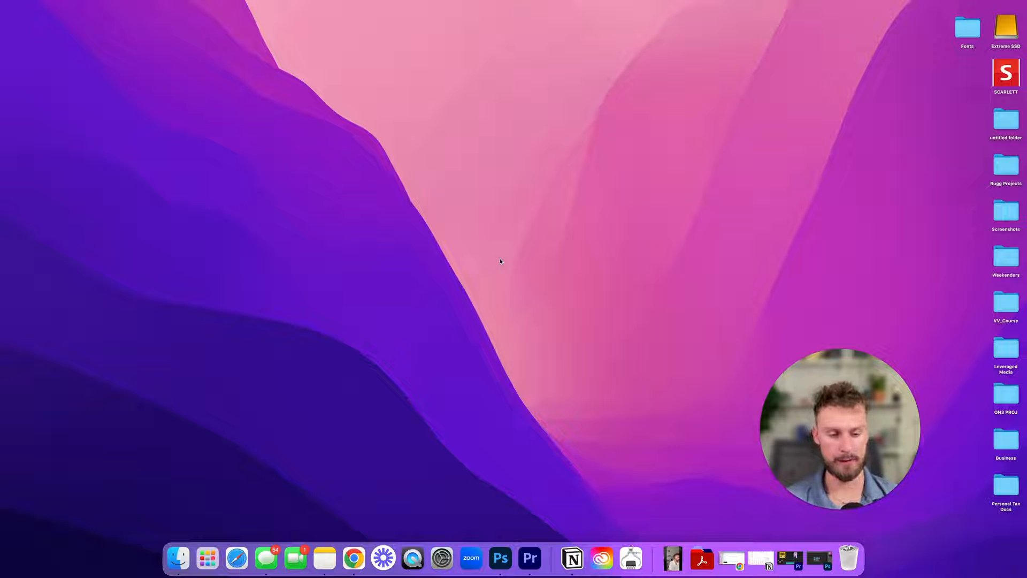
- Create a new desktop folder named 'Main Folder' and open it
right_click(500, 260)
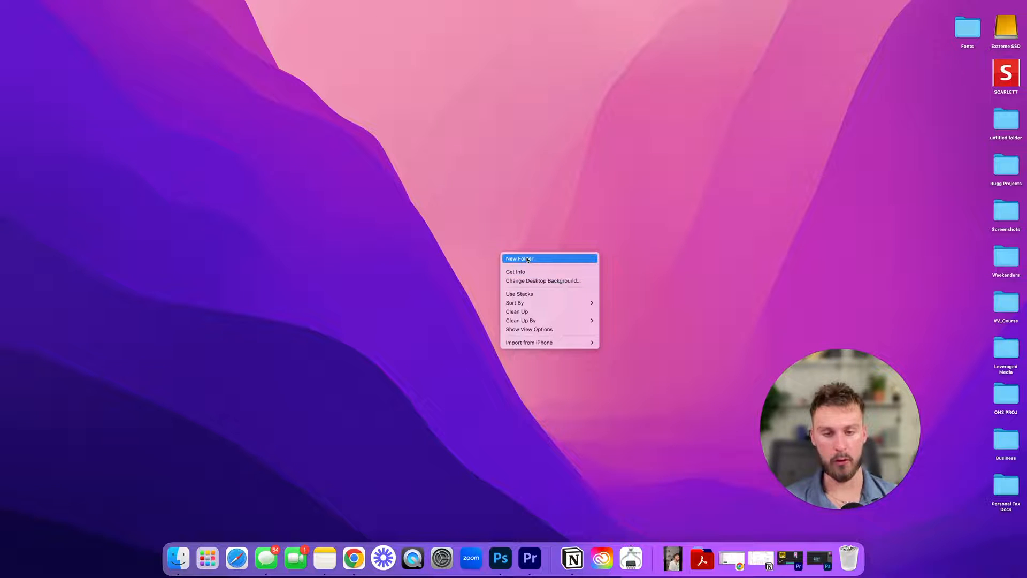
left_click(527, 260)
right_click(515, 261)
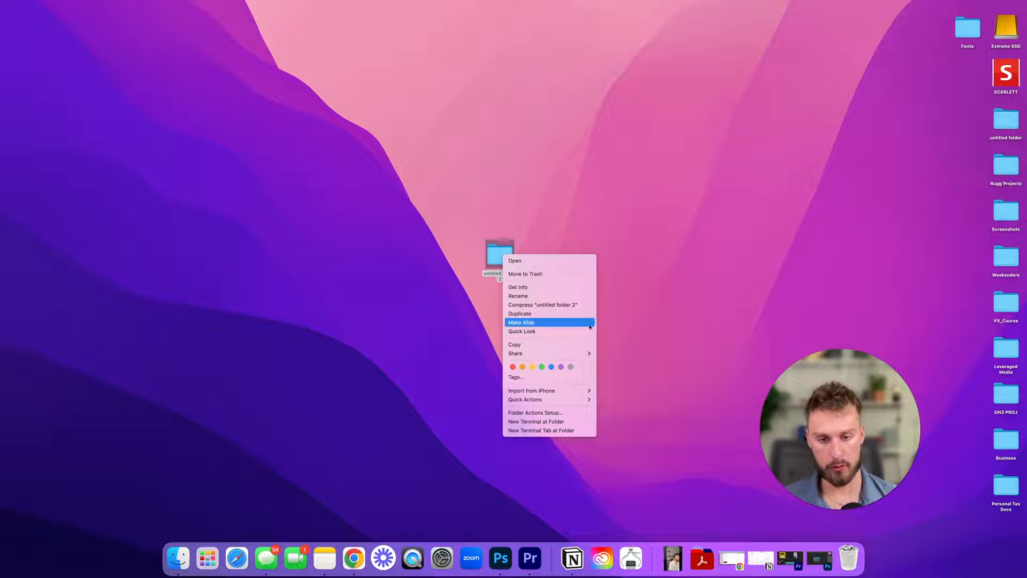
left_click(540, 296)
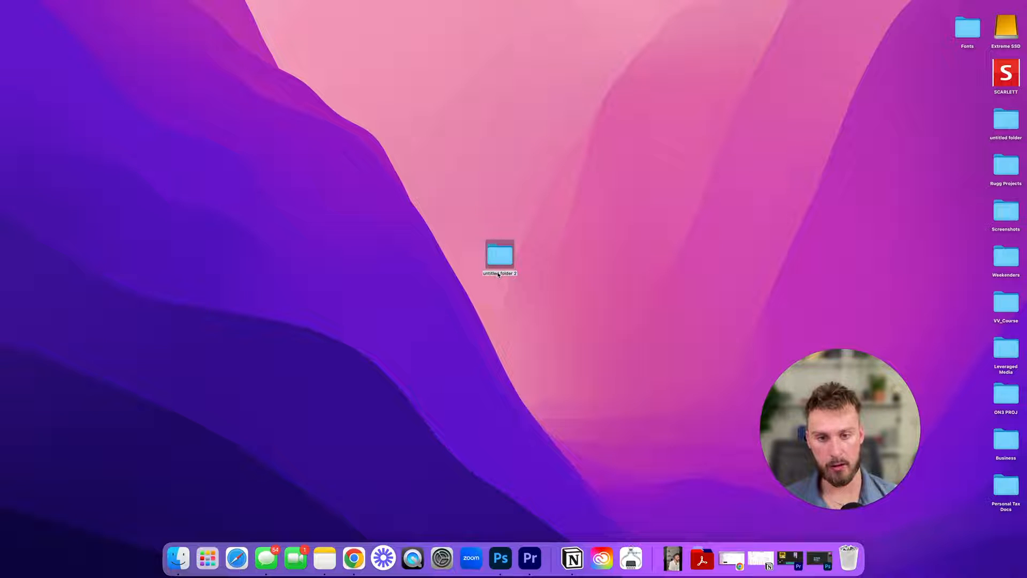
type("Main Folder")
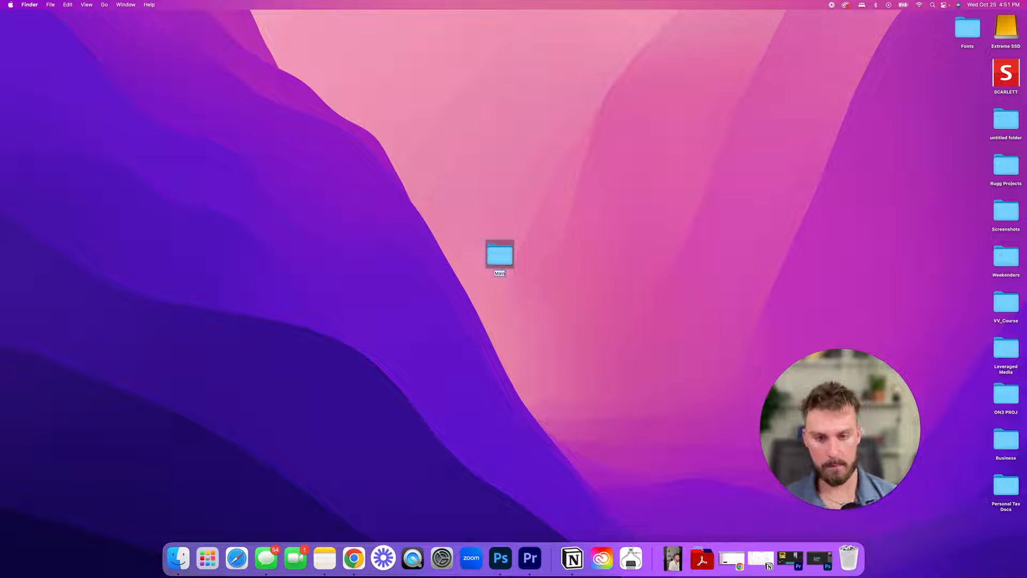
key("Return")
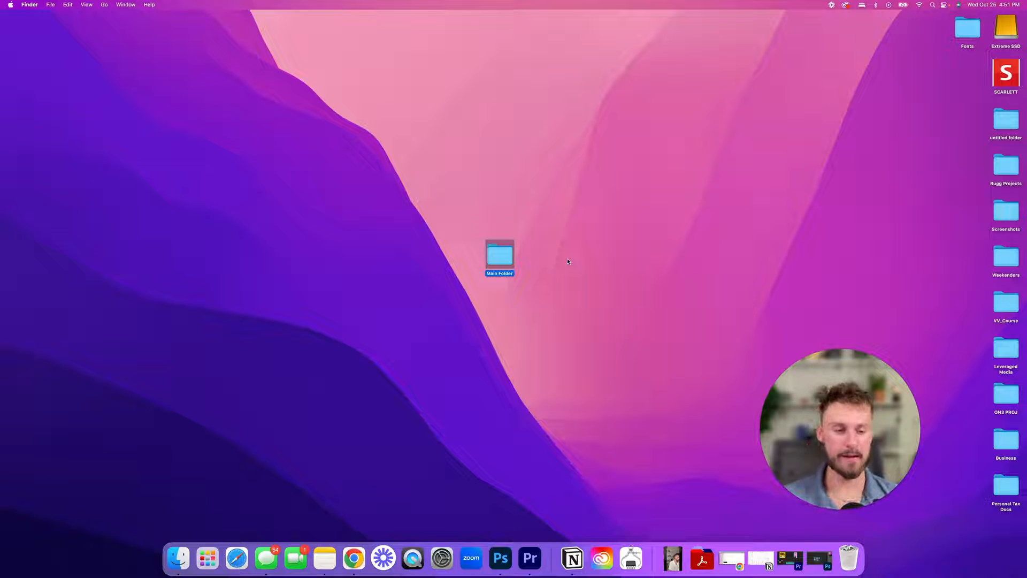
double_click(503, 257)
- Add an 'Assets' folder inside Main Folder, place it at the top left, and open it
double_click(453, 109)
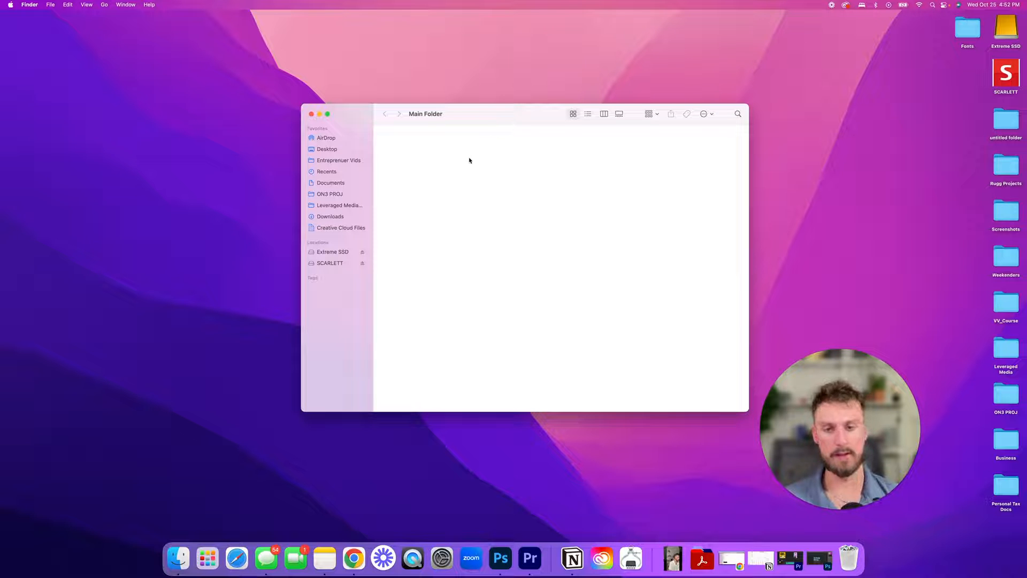
right_click(432, 154)
left_click(456, 158)
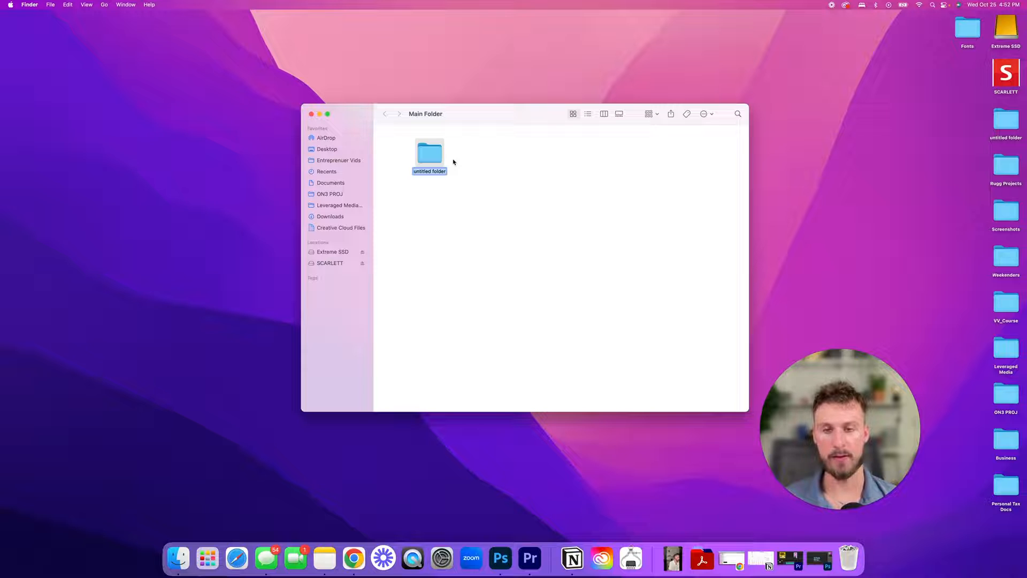
type("As")
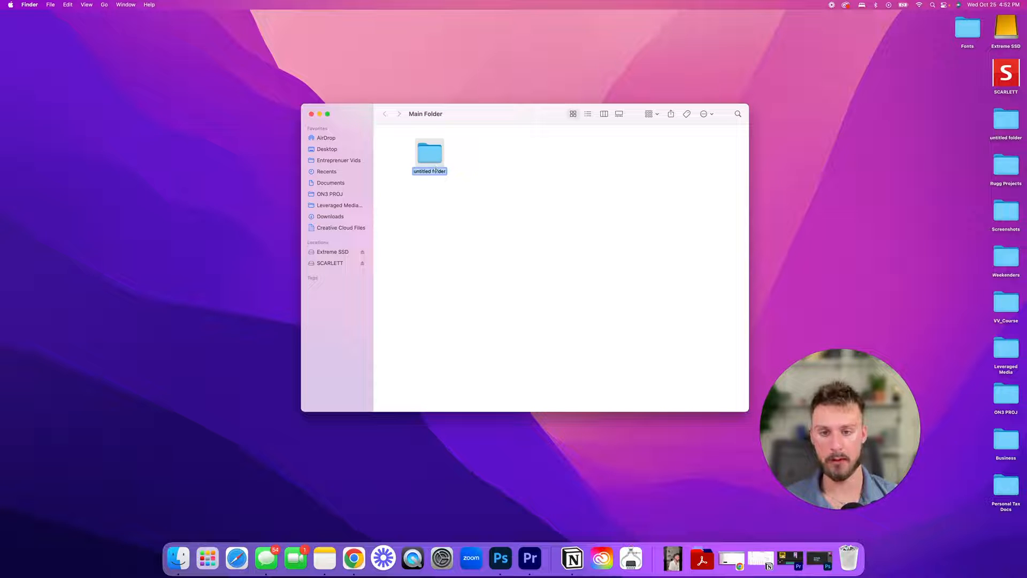
type("sets")
key("Return")
left_click_drag(434, 156, 409, 154)
left_click(486, 174)
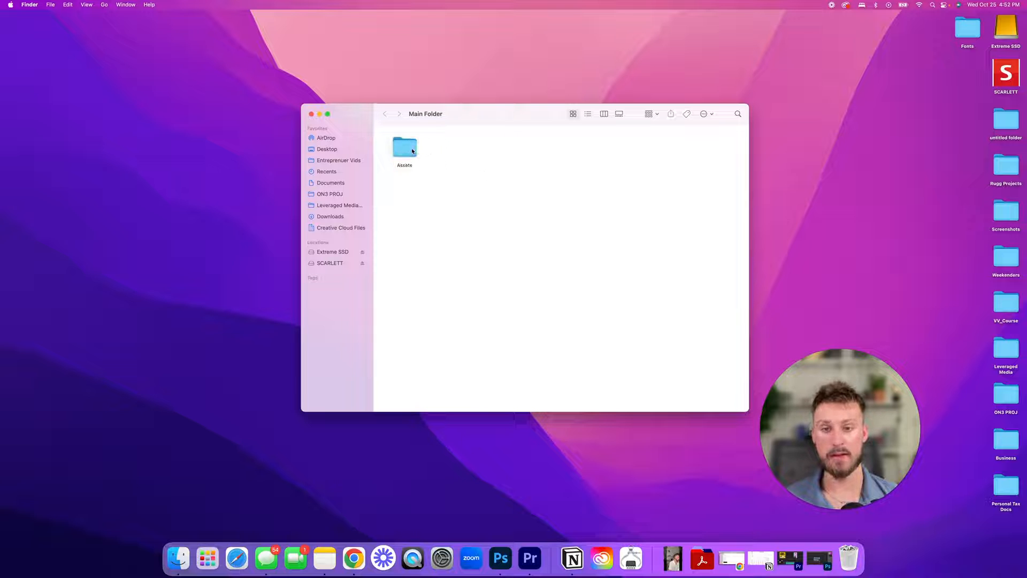
double_click(410, 150)
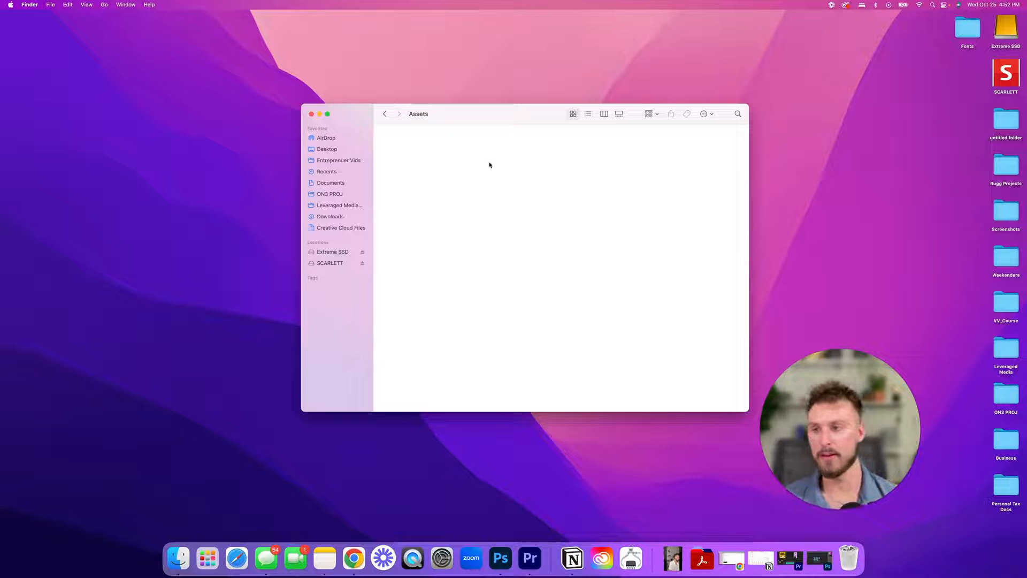
- Create 'SFX' and 'Backgrounds' folders inside Assets
right_click(433, 164)
left_click(445, 166)
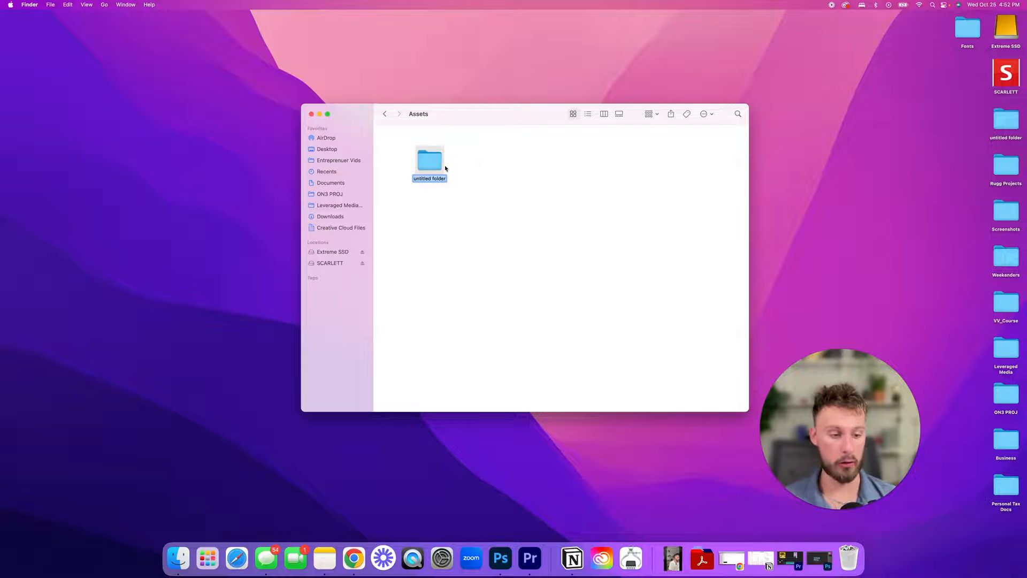
type("SFX")
right_click(465, 169)
key("Escape")
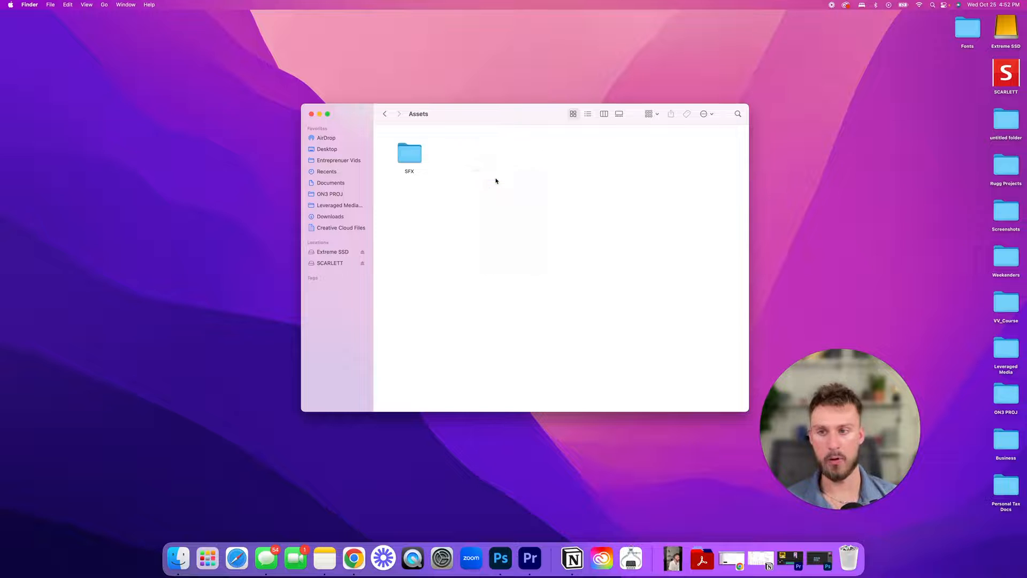
type("Backgrounds")
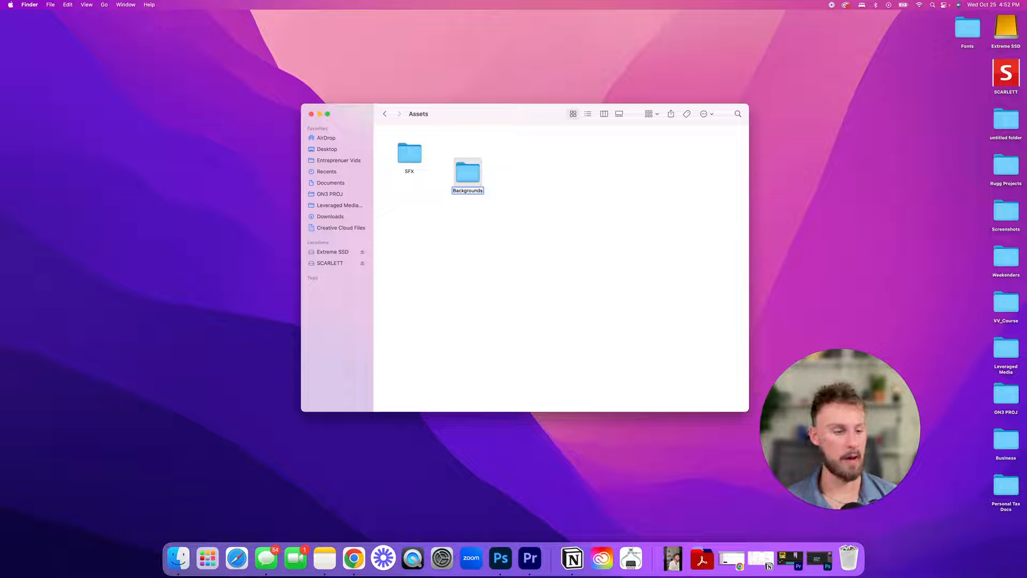
key("Return")
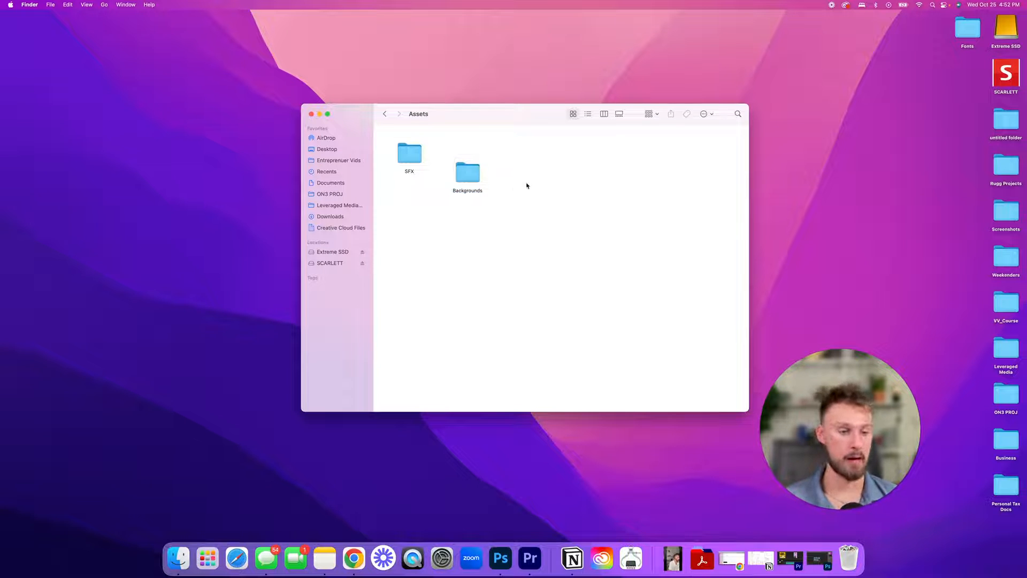
- Add 'Grids & Dots' and 'BG Music' folders, placing BG Music in the same row
right_click(545, 186)
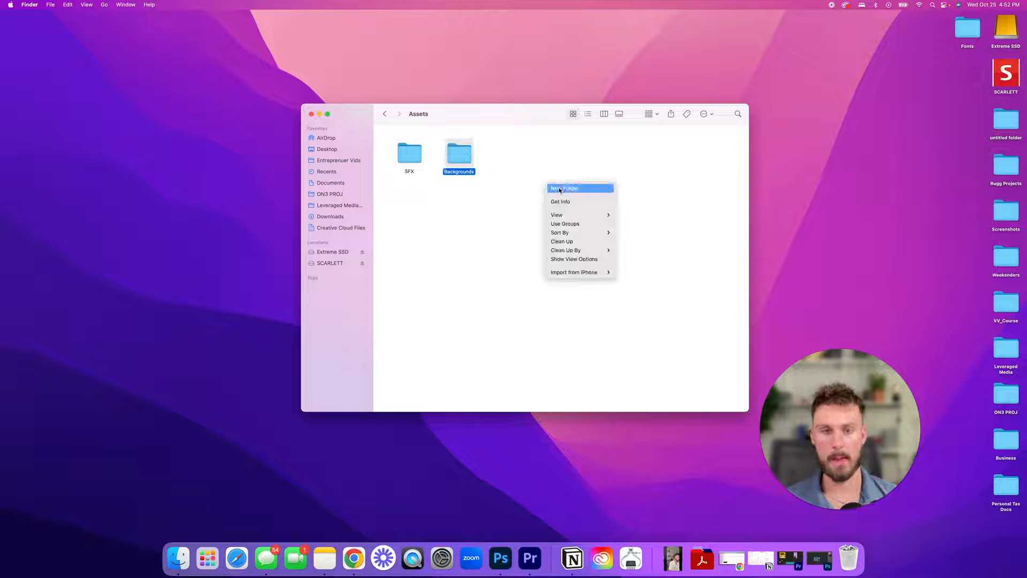
left_click(547, 187)
type("Grids")
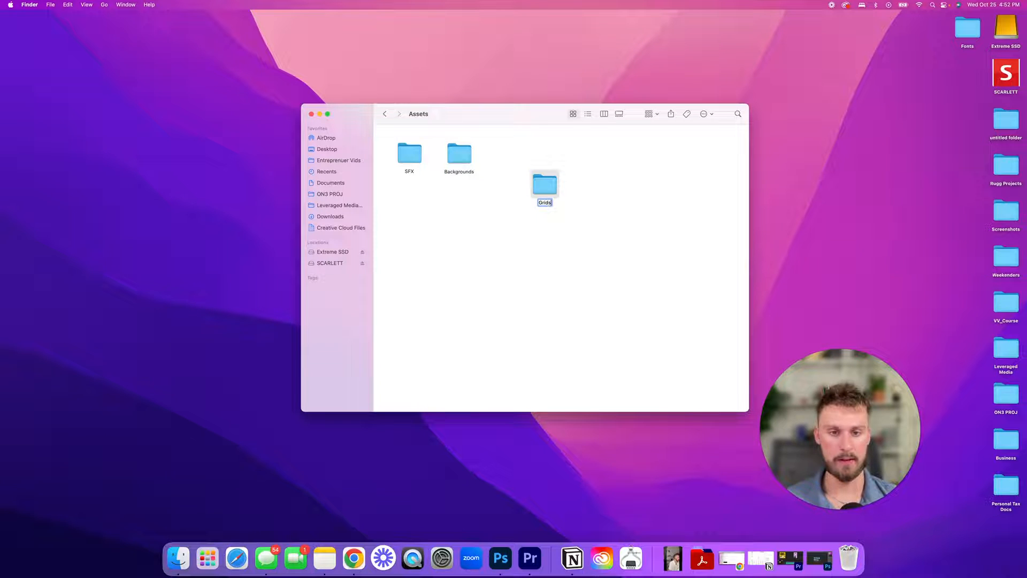
type(" & Dots")
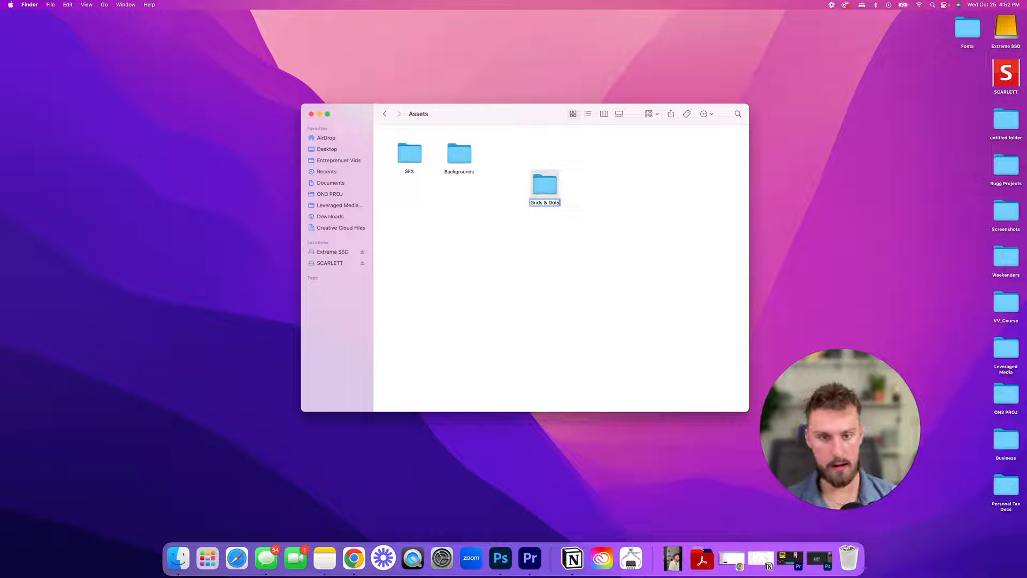
key("Return")
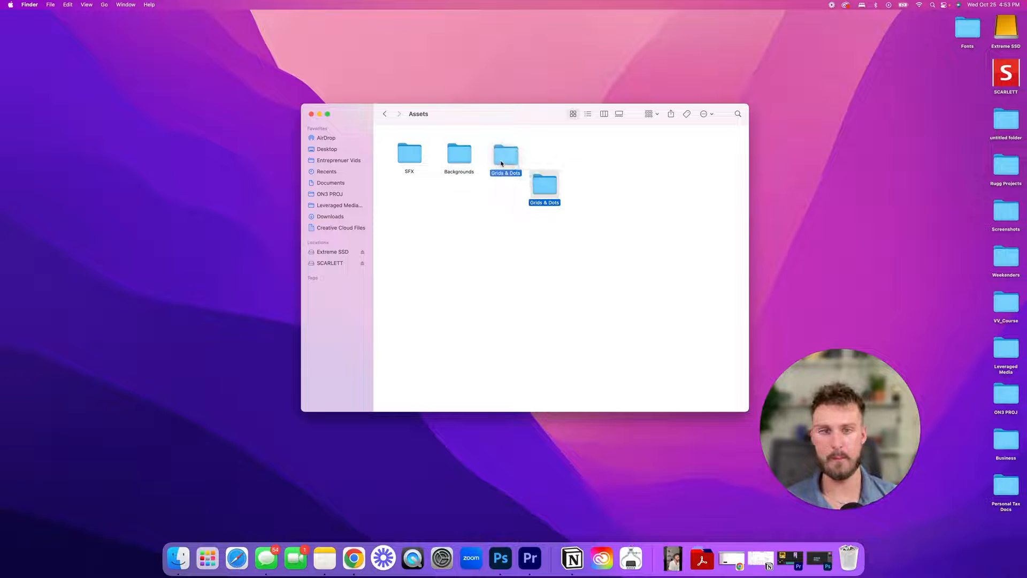
right_click(544, 201)
left_click(562, 208)
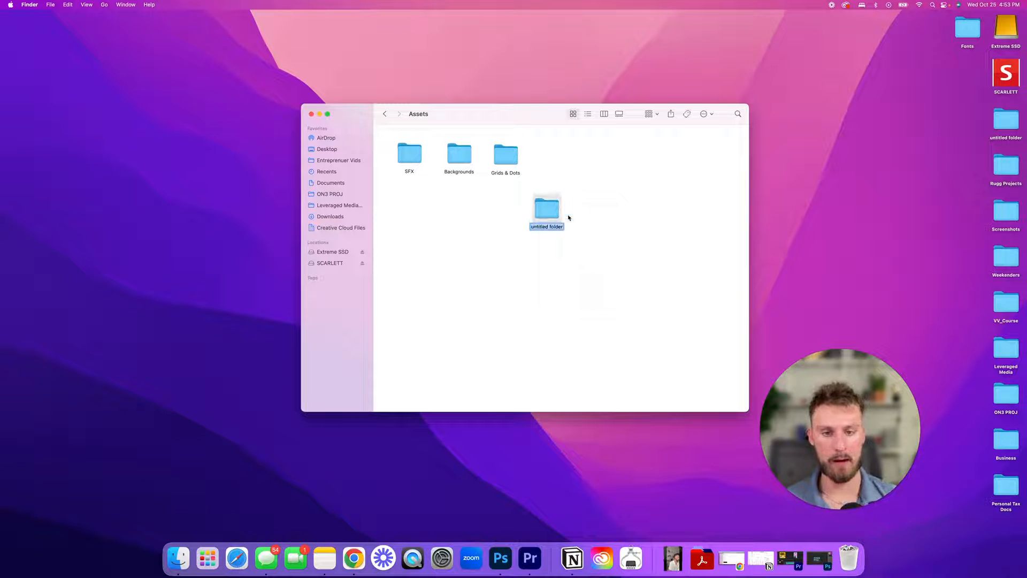
type("BG Music")
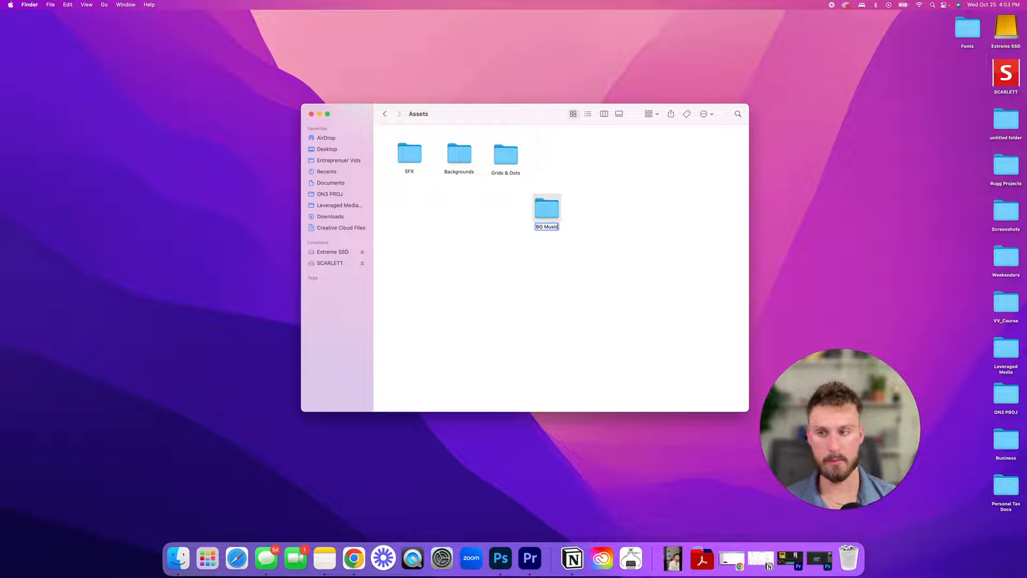
key("Return")
left_click_drag(546, 209, 561, 161)
- Create 'Luts' and 'Fonts' folders in Assets and line them up after BG Music
right_click(559, 230)
left_click(586, 236)
type("Luts")
key("Return")
left_click_drag(573, 243, 617, 171)
right_click(512, 240)
left_click(520, 245)
type("Fonts")
left_click(562, 257)
left_click_drag(511, 243, 652, 161)
left_click(613, 159)
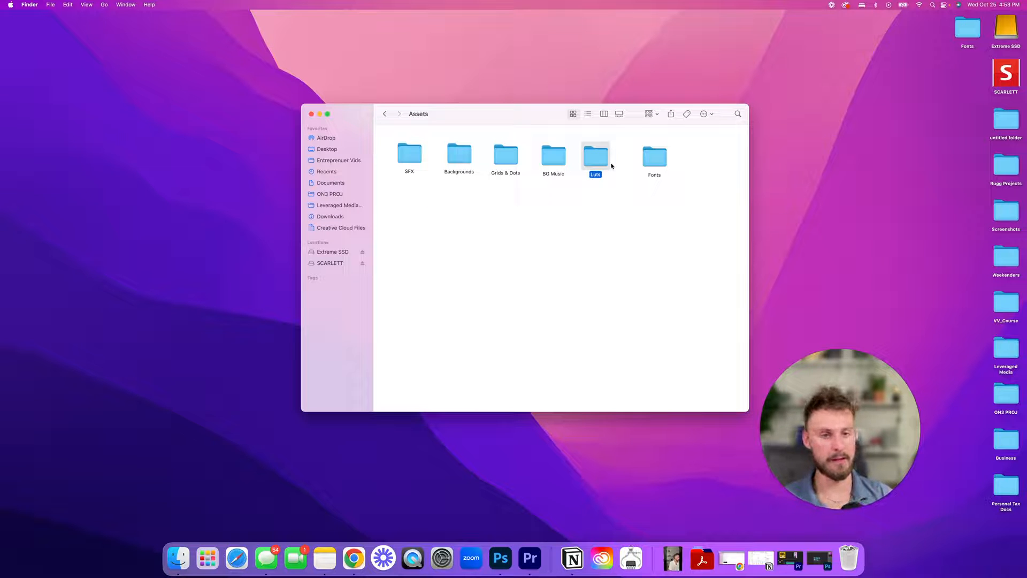
left_click(653, 160)
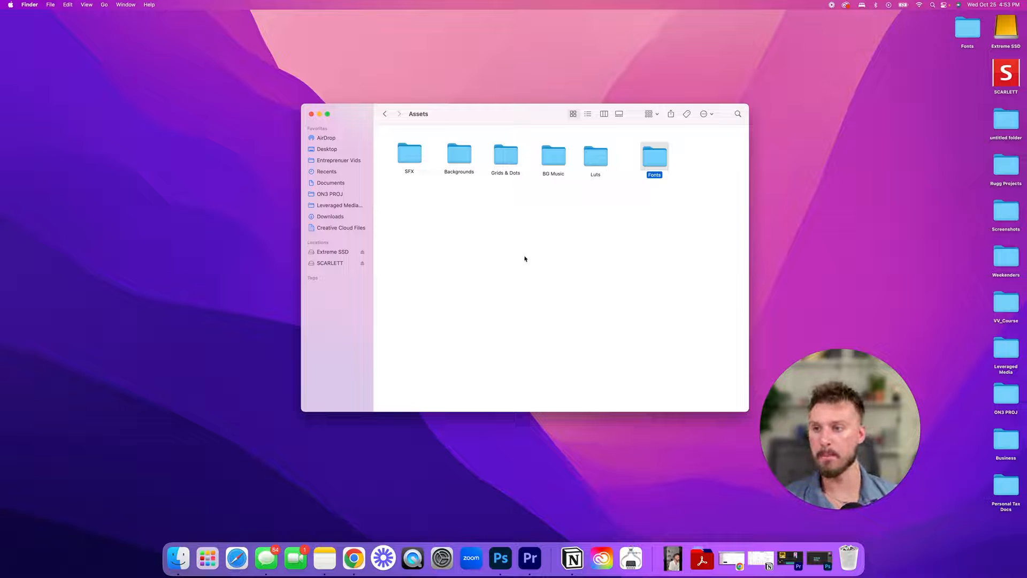
- Add a seventh folder named 'Textures & overlays' in Assets
right_click(505, 217)
left_click(530, 219)
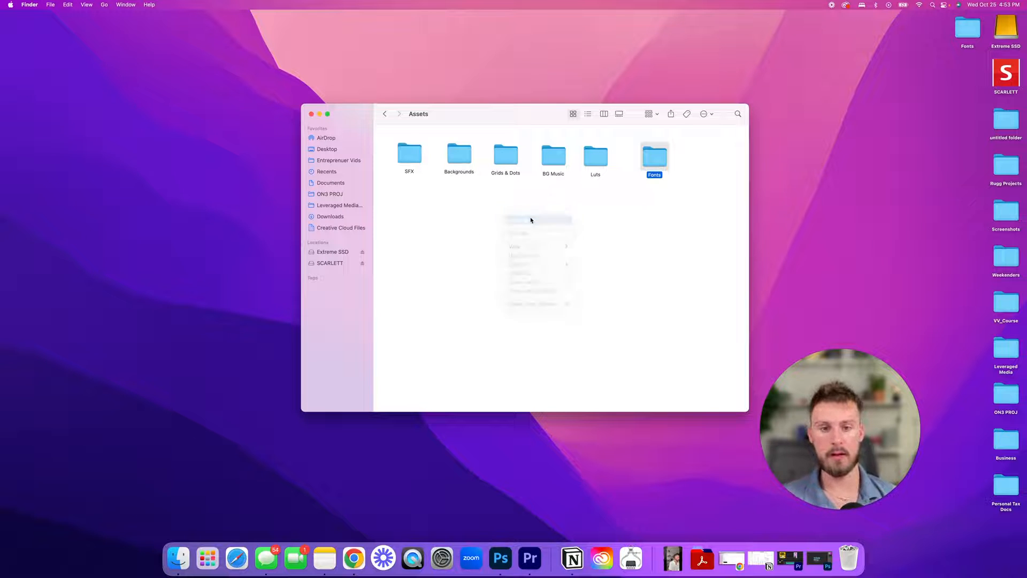
type("Text")
type("ur")
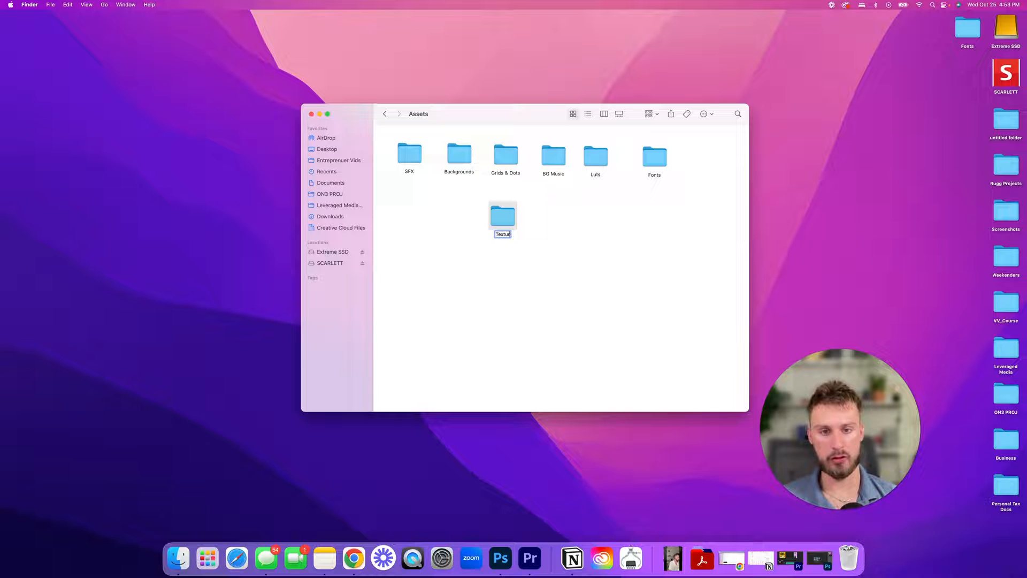
type("es and overlays")
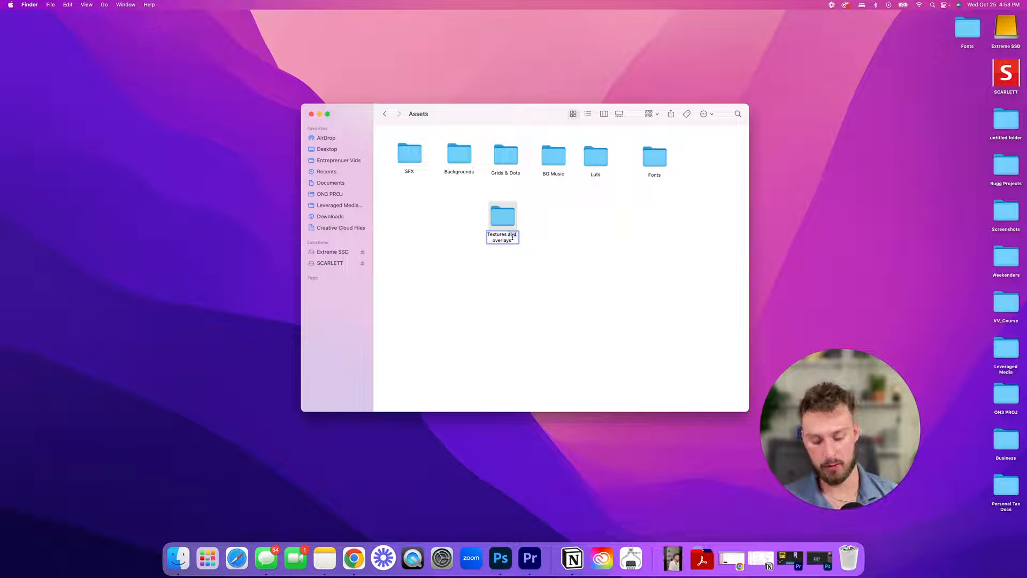
key("Return")
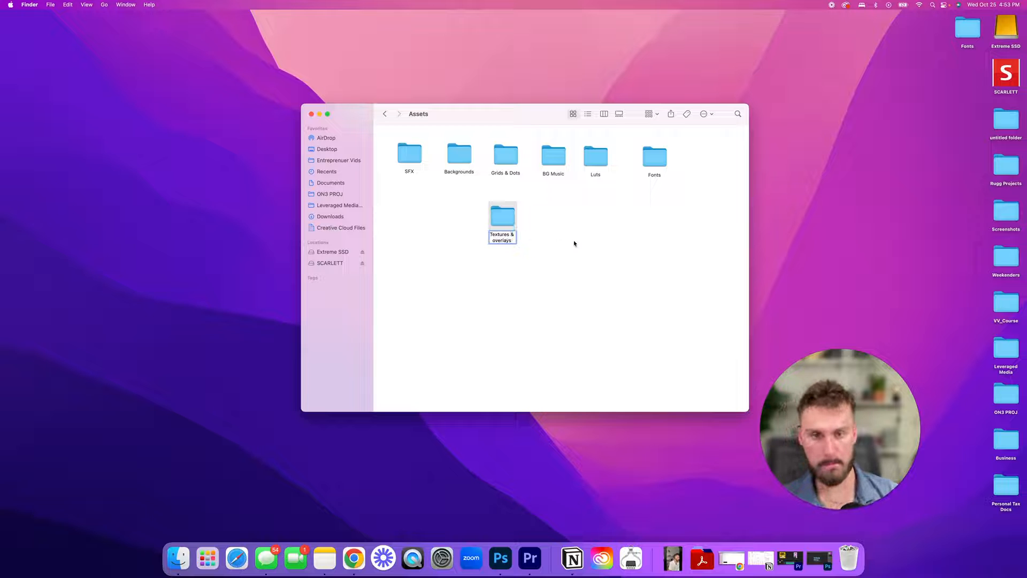
- Clean up the seven Assets folders into one sorted row, Backgrounds through Textures & overlays, checking Backgrounds
left_click_drag(504, 217, 430, 203)
right_click(546, 241)
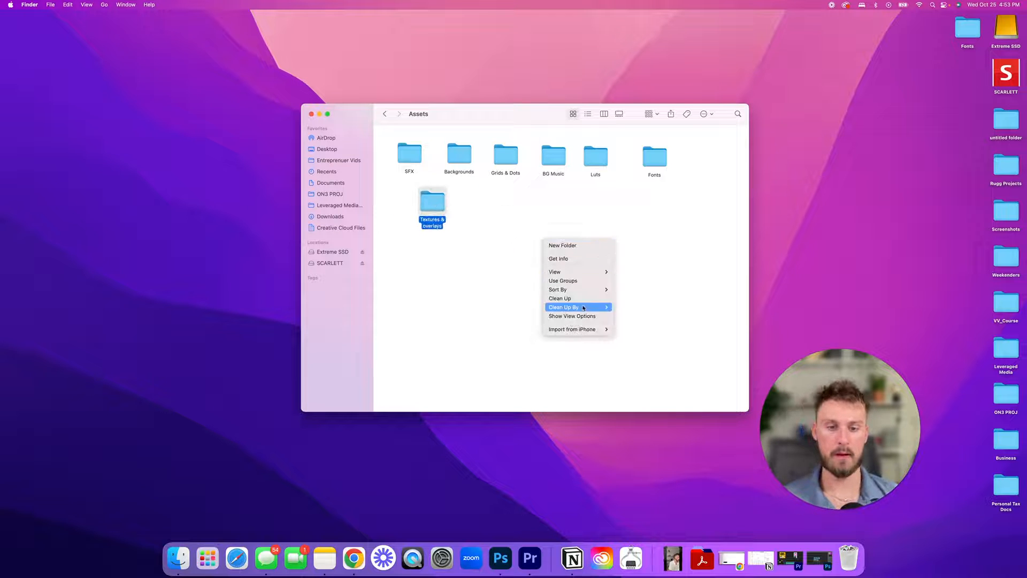
mouse_move(590, 311)
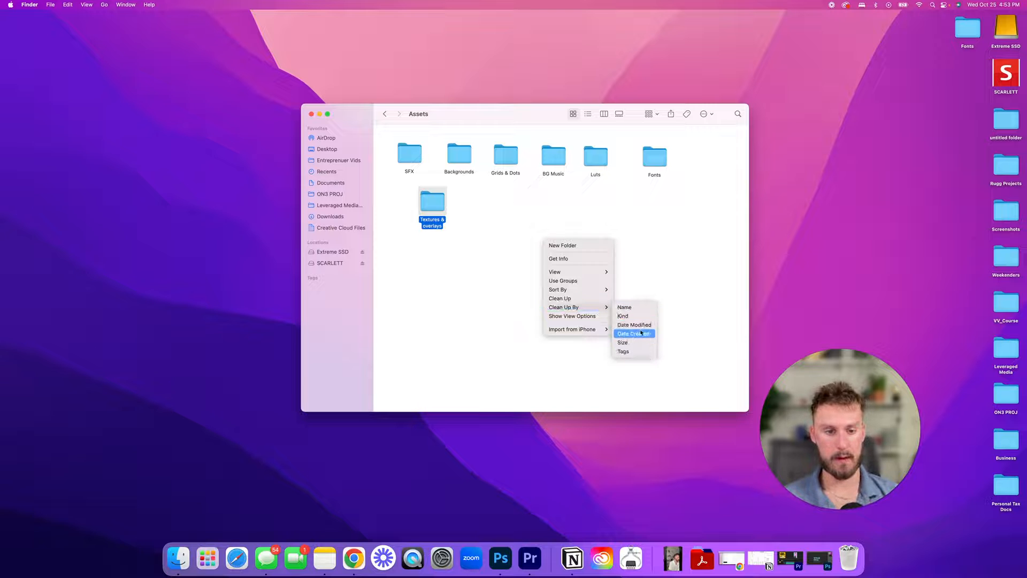
left_click(626, 315)
double_click(397, 142)
left_click(385, 114)
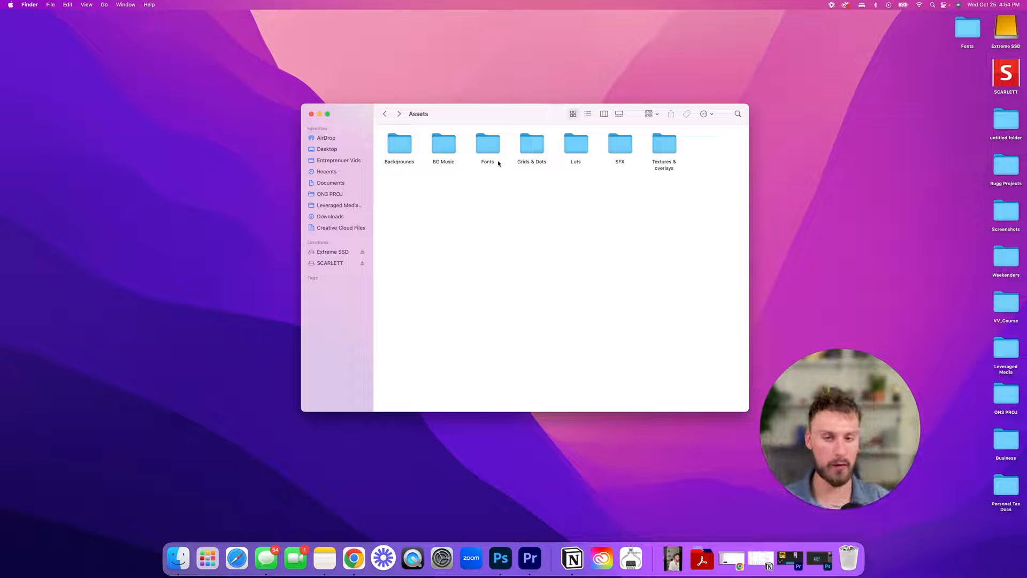
- Back in Main Folder, create a folder named after the client and place it beside Assets
left_click(384, 114)
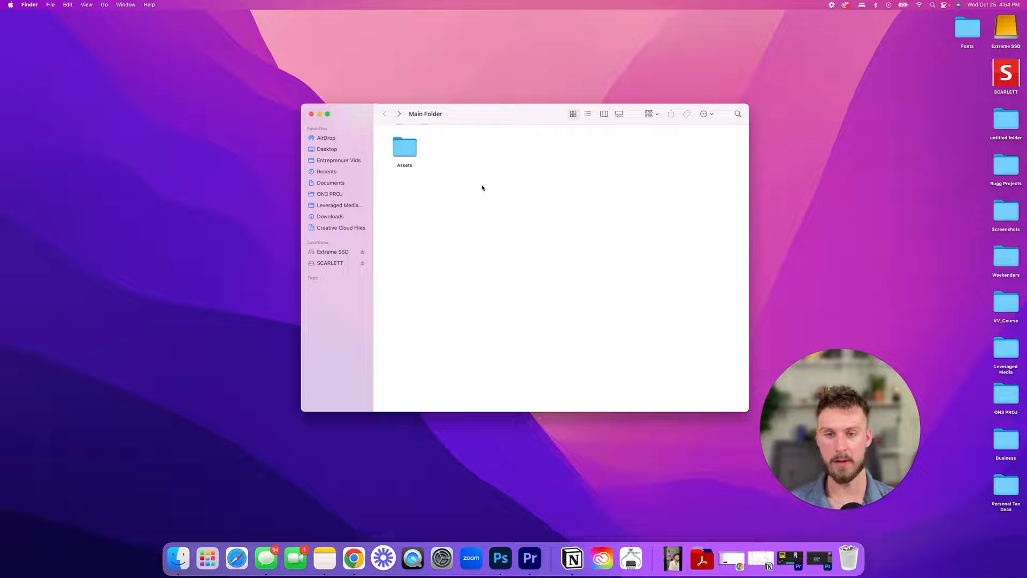
right_click(470, 159)
left_click(510, 163)
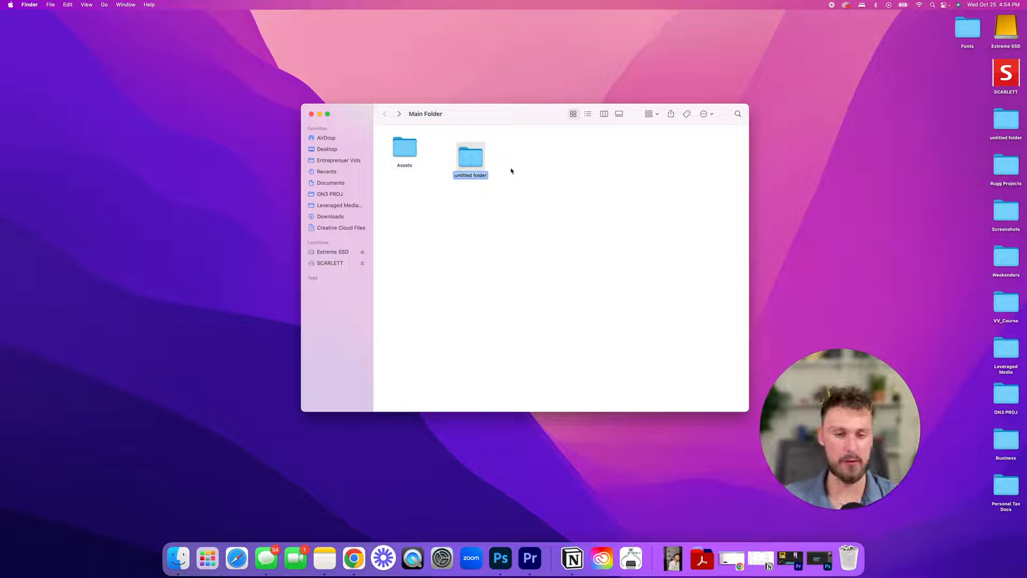
left_click(601, 192)
mouse_move(476, 163)
left_mouse_down()
mouse_move(451, 129)
mouse_move(466, 154)
left_mouse_up()
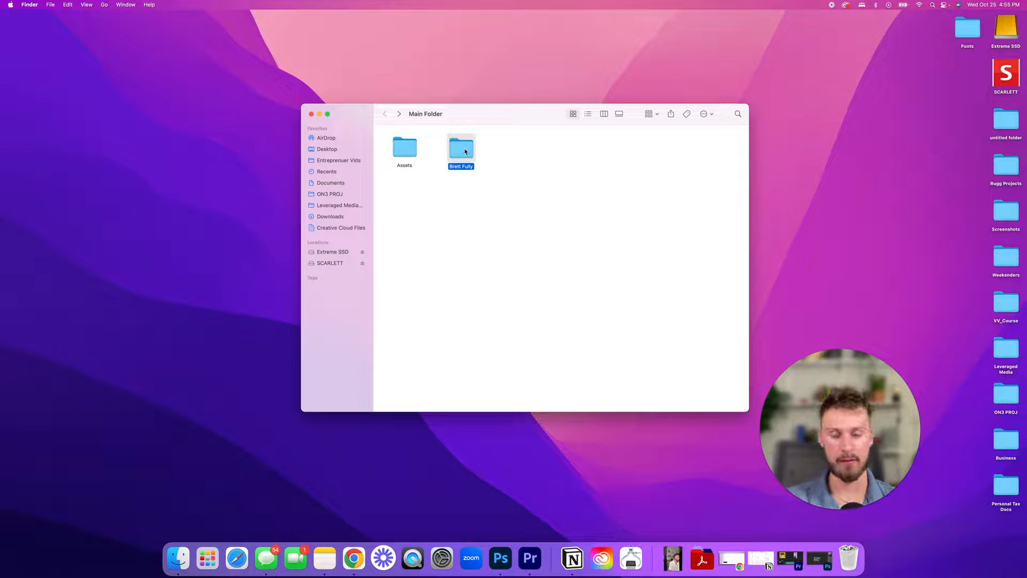
- Open the client folder and create a 'Video Example 1' folder at its top left
double_click(464, 151)
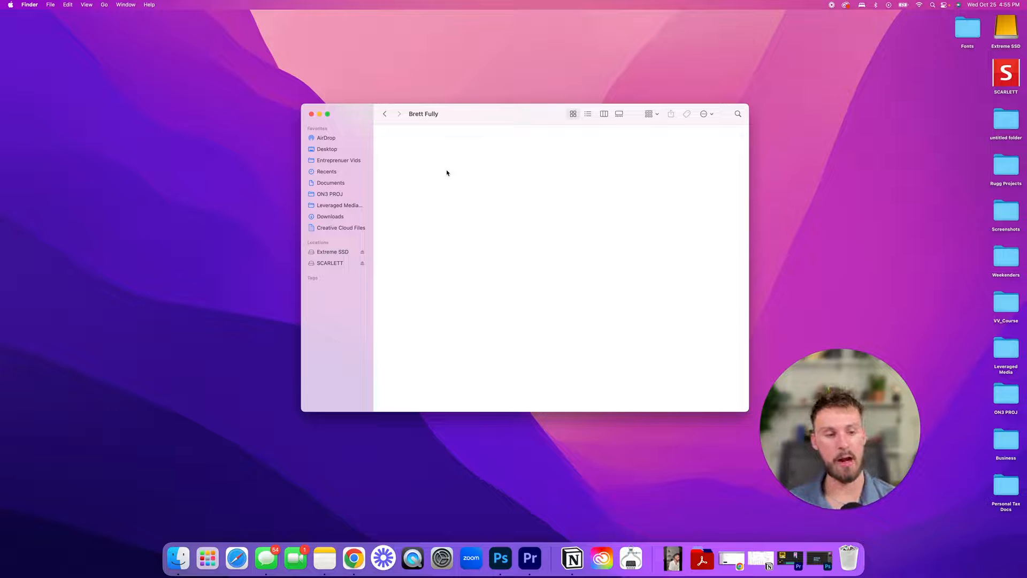
right_click(415, 140)
left_click(428, 146)
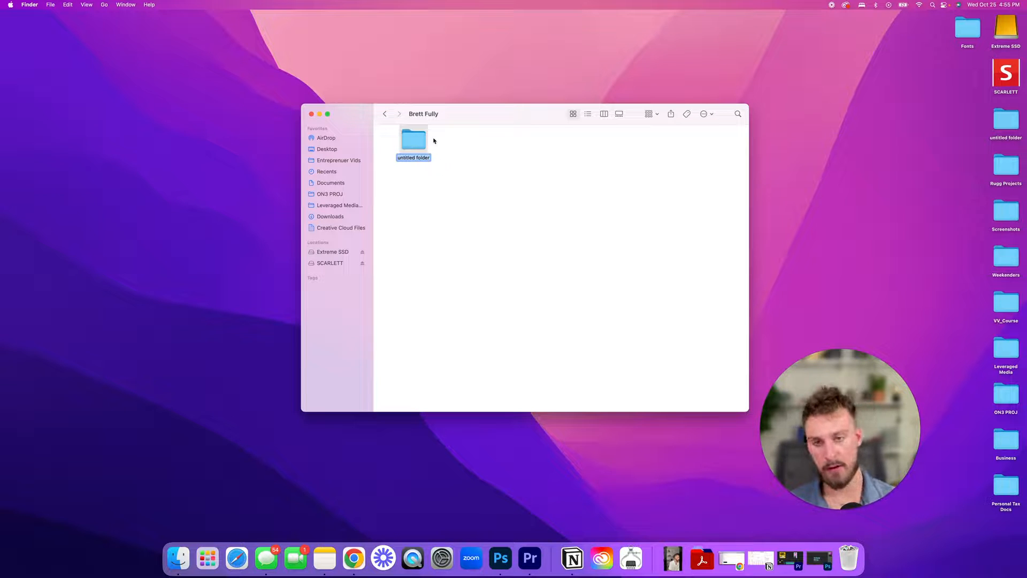
left_click_drag(417, 139, 437, 172)
right_click(437, 173)
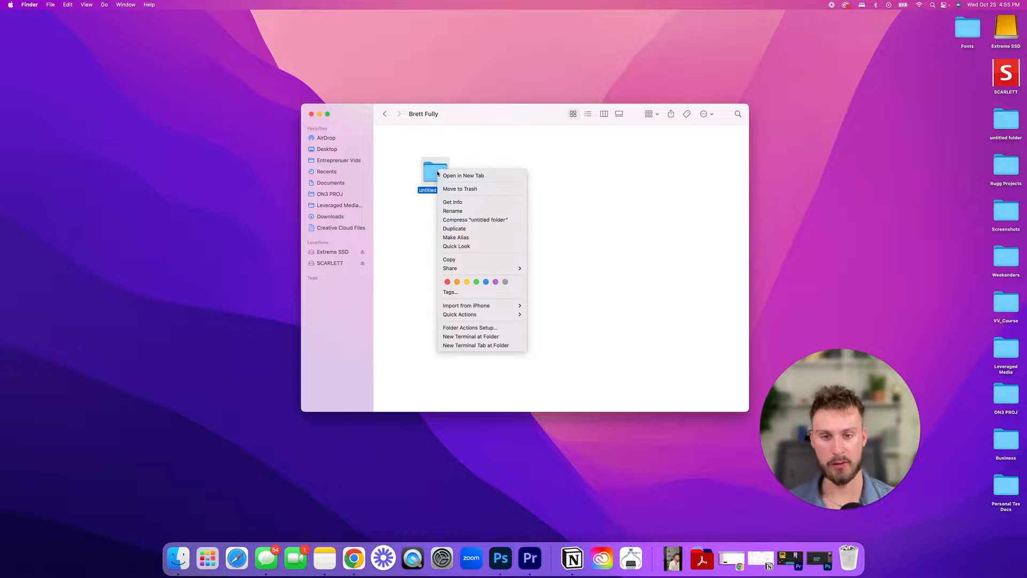
left_click(459, 211)
type("V")
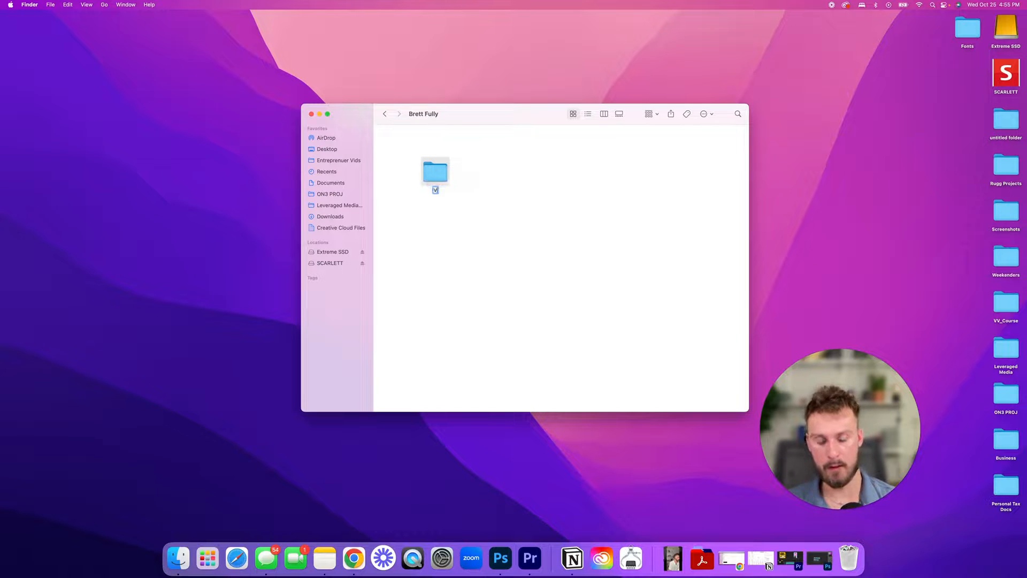
type("ideo Example 1")
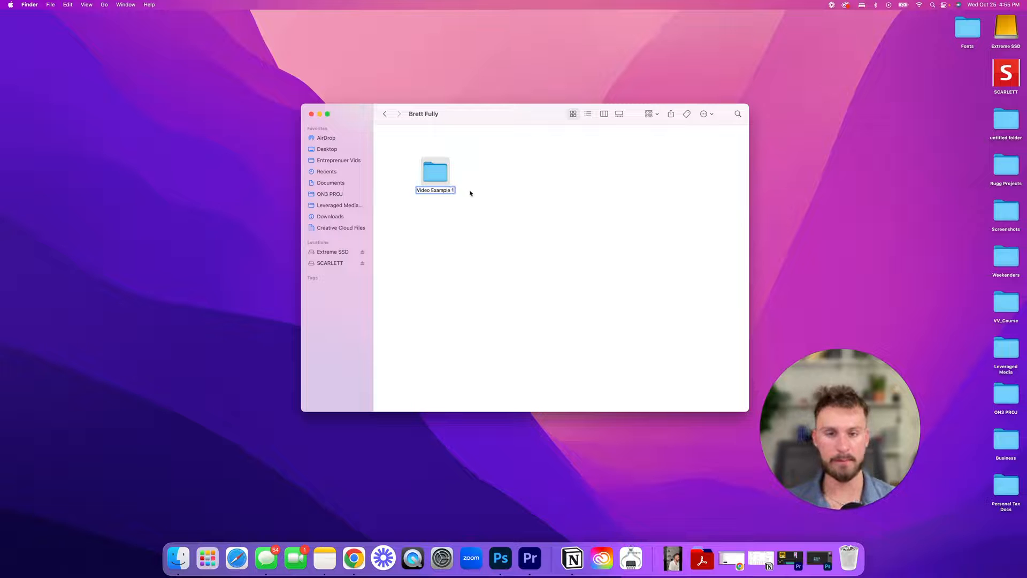
key("Return")
left_click_drag(435, 171, 420, 160)
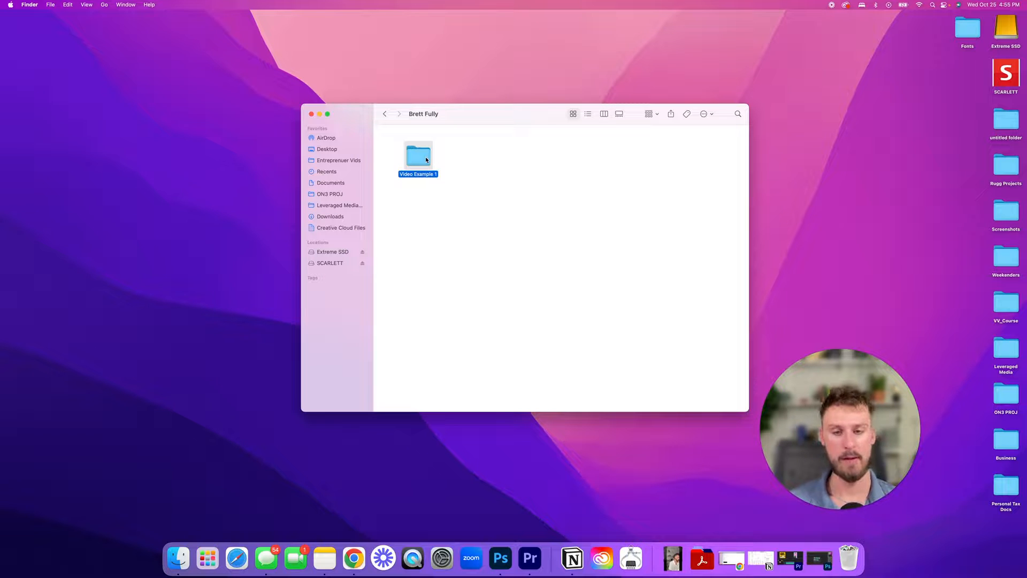
left_click_drag(415, 159, 422, 154)
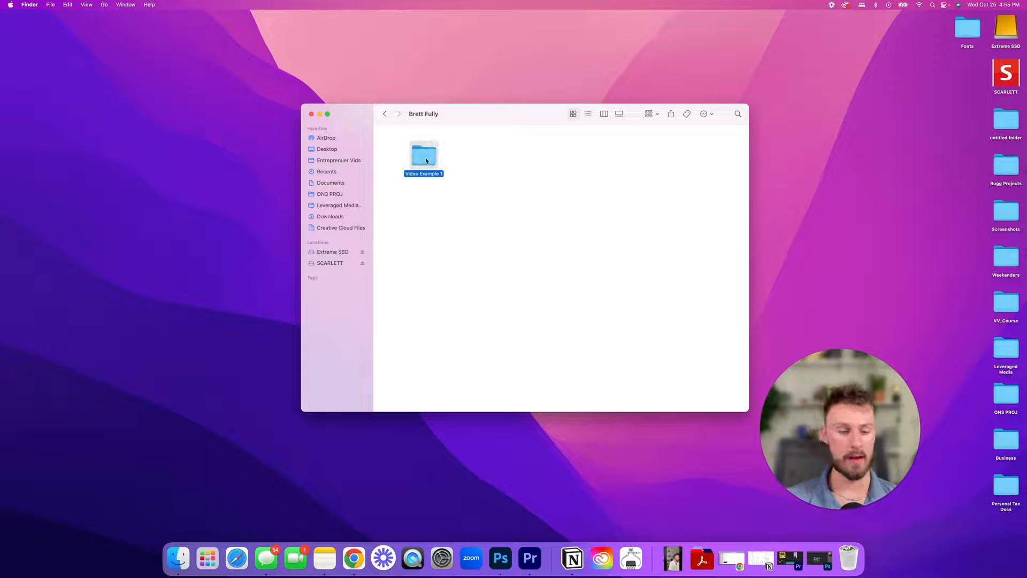
- Open Video Example 1 and create a 'Projects Files' folder inside it
double_click(425, 160)
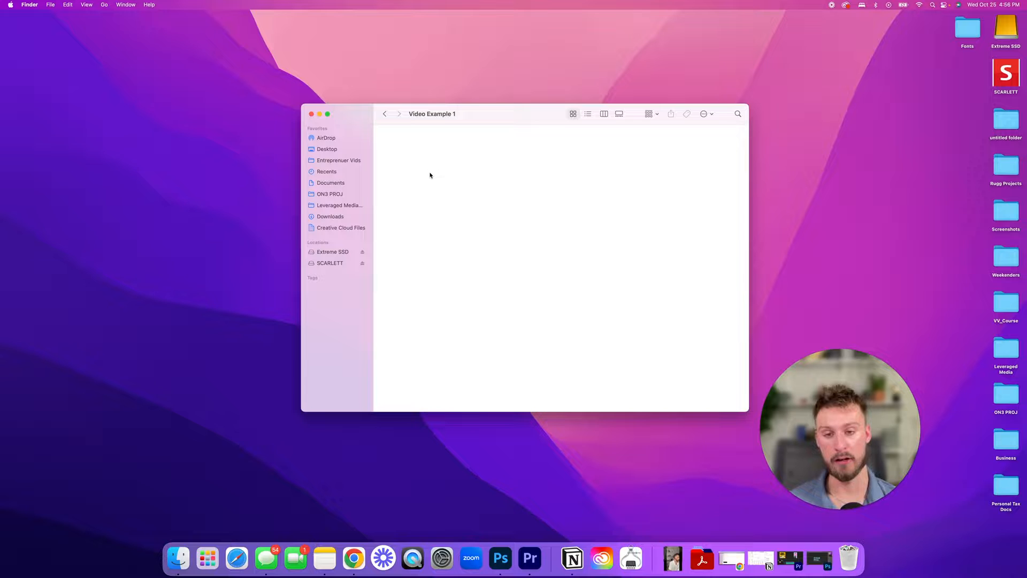
right_click(407, 149)
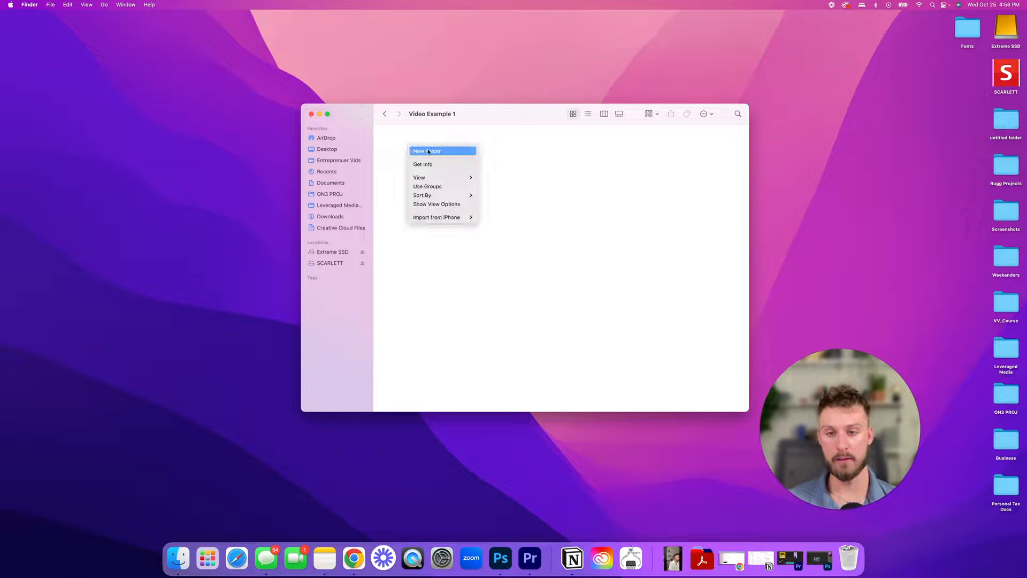
left_click(458, 152)
type("Pr")
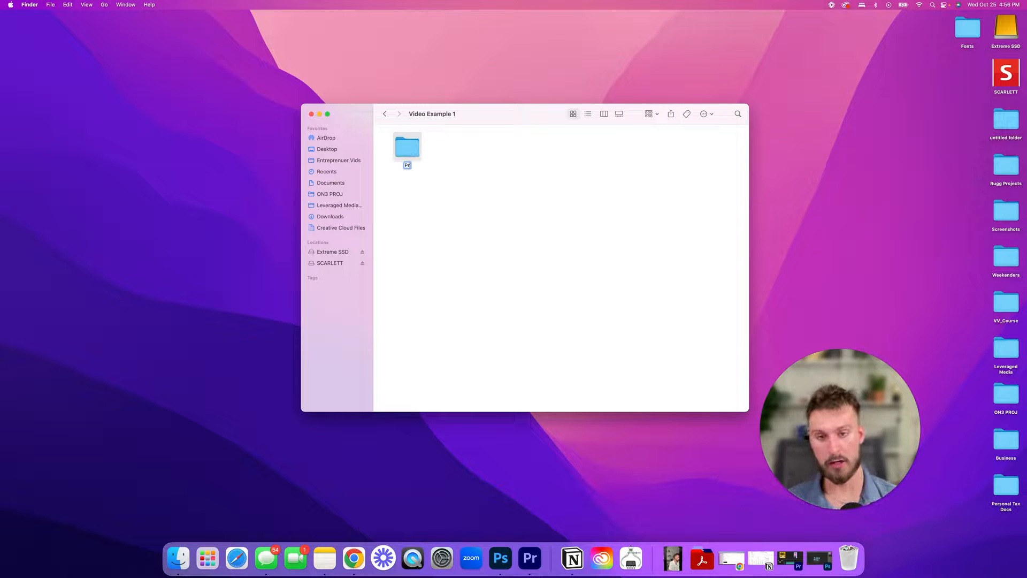
type("ojects Files")
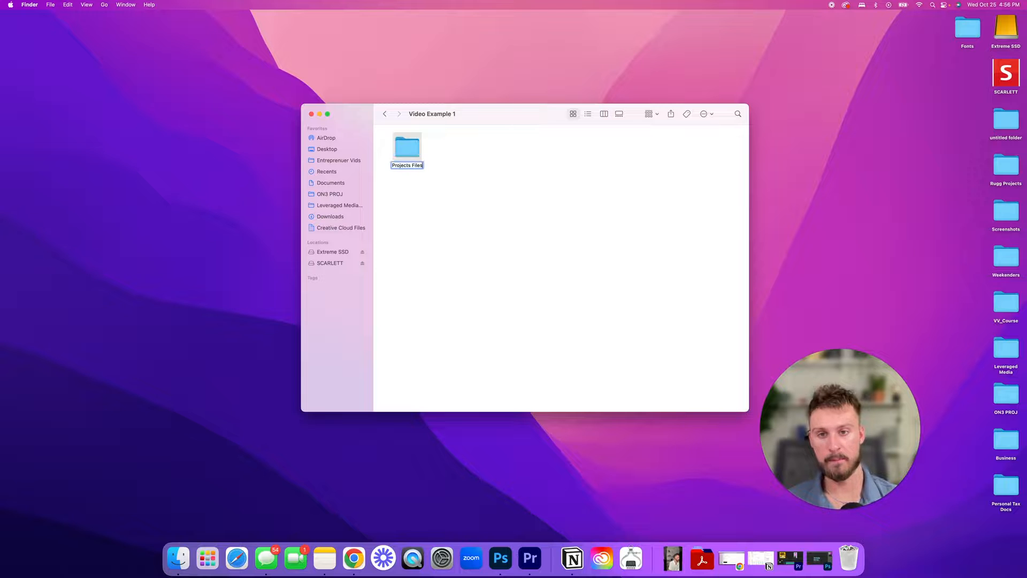
left_click(511, 163)
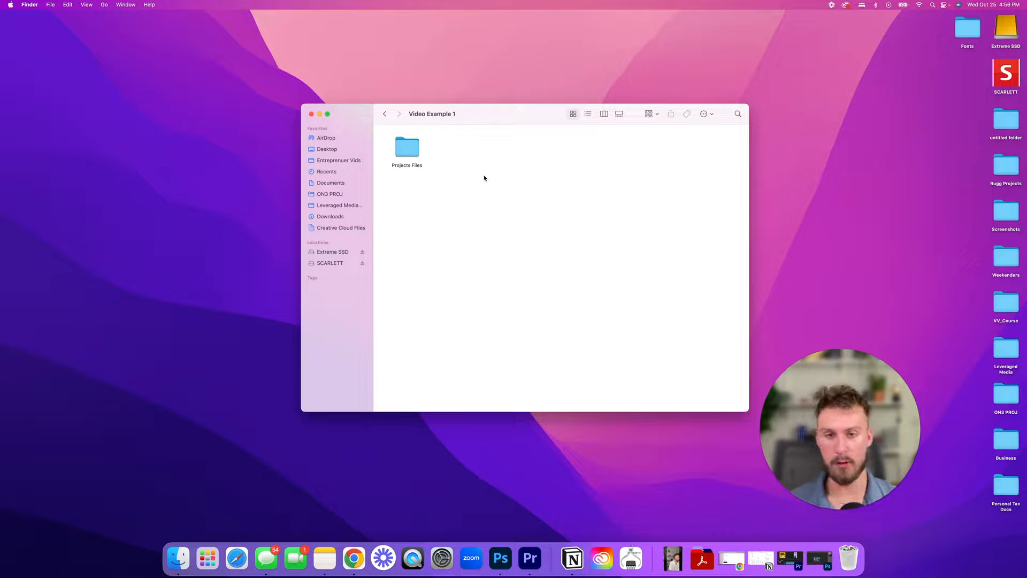
- Create an 'SFX' folder beside Projects Files in the top row
left_click(413, 155)
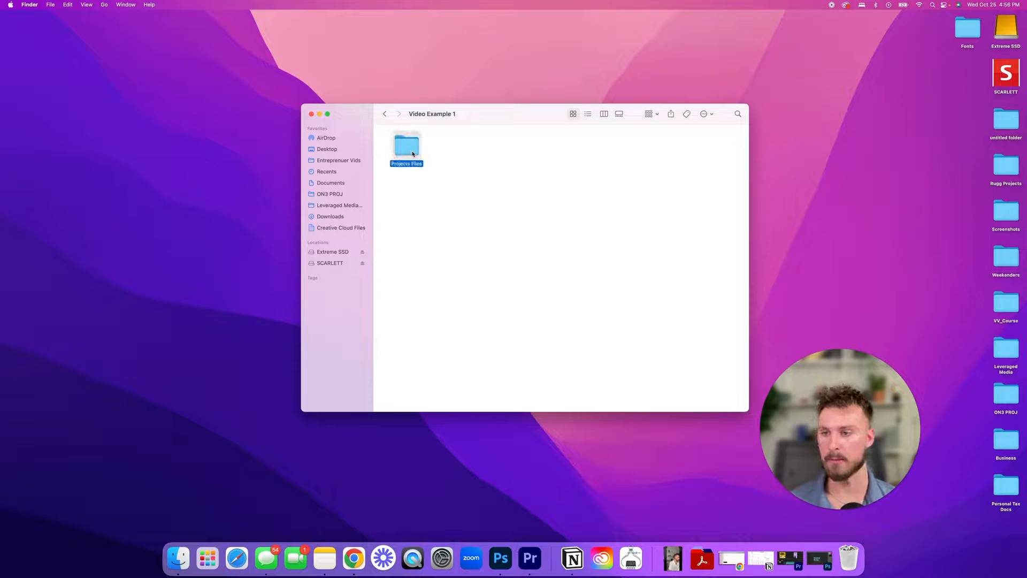
right_click(472, 181)
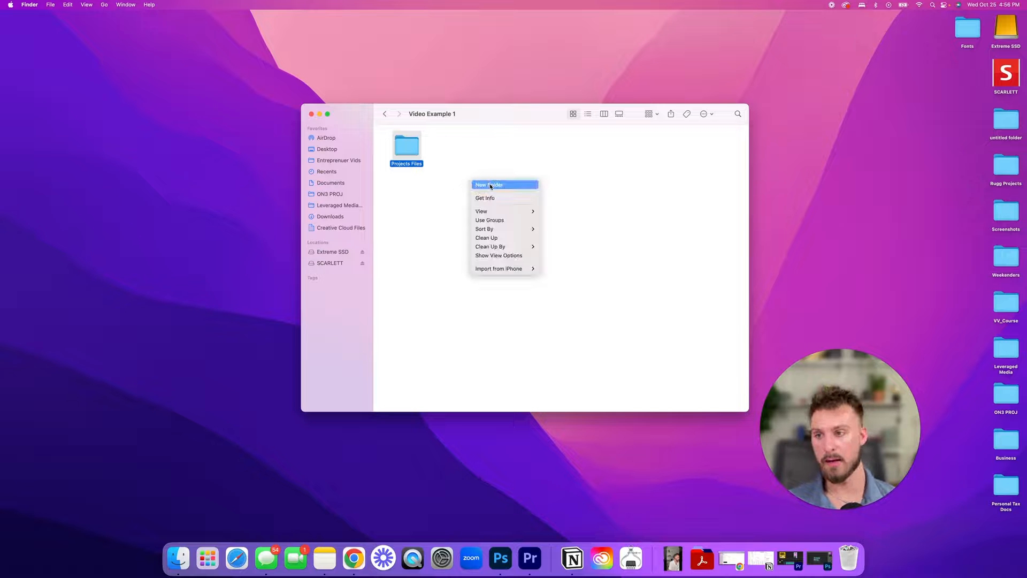
left_click(490, 185)
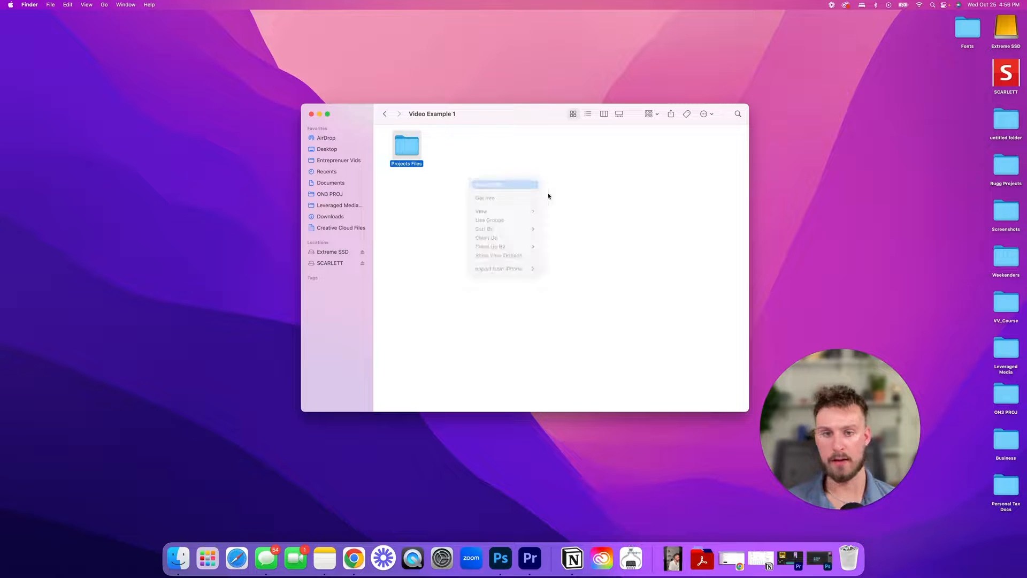
type("SFX")
key("Return")
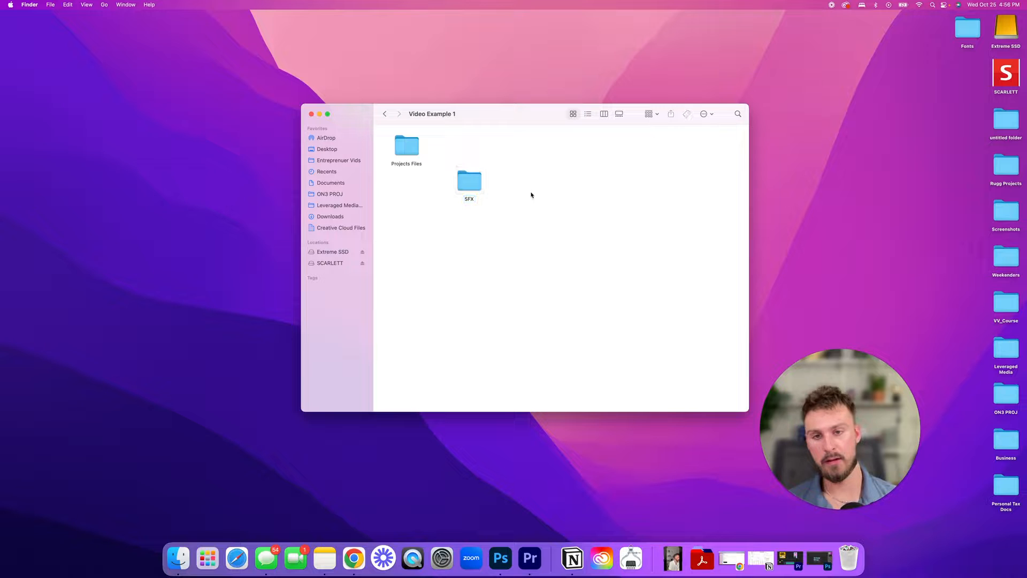
left_click_drag(468, 182, 456, 154)
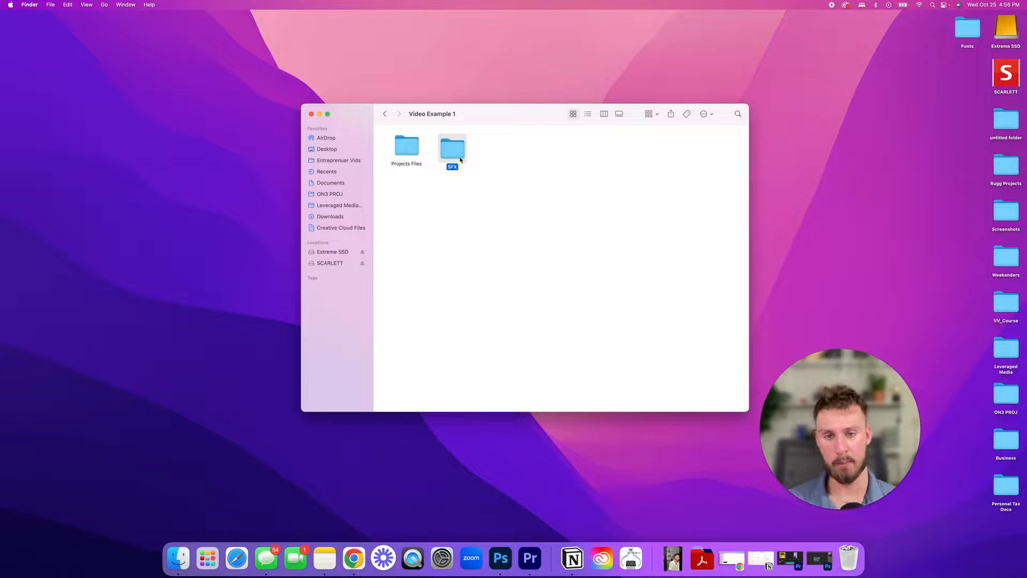
left_click(503, 169)
- Add a 'Downloads & Assets' folder and place it in the top row beside SFX
right_click(504, 199)
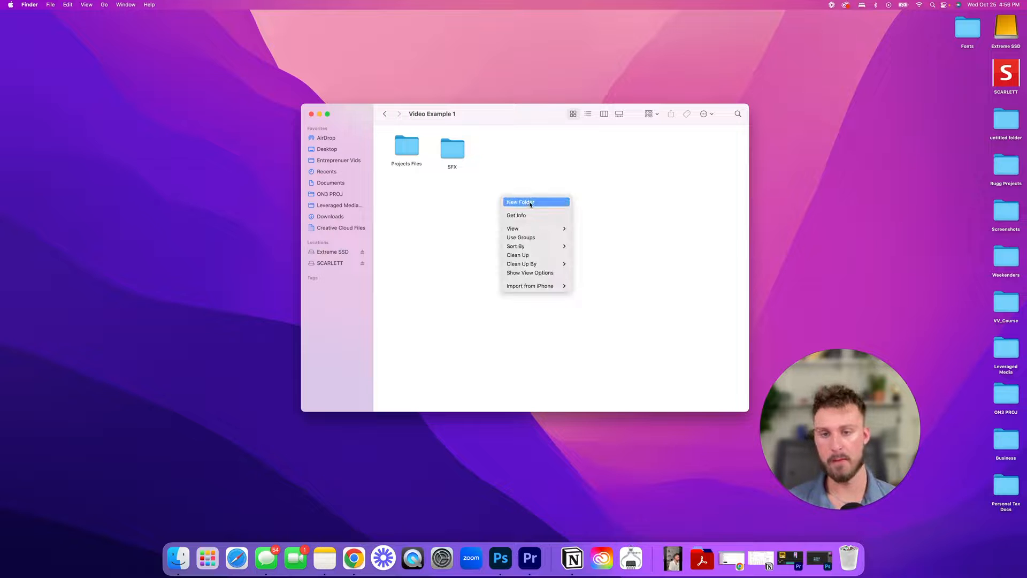
left_click(530, 202)
type("Downloads")
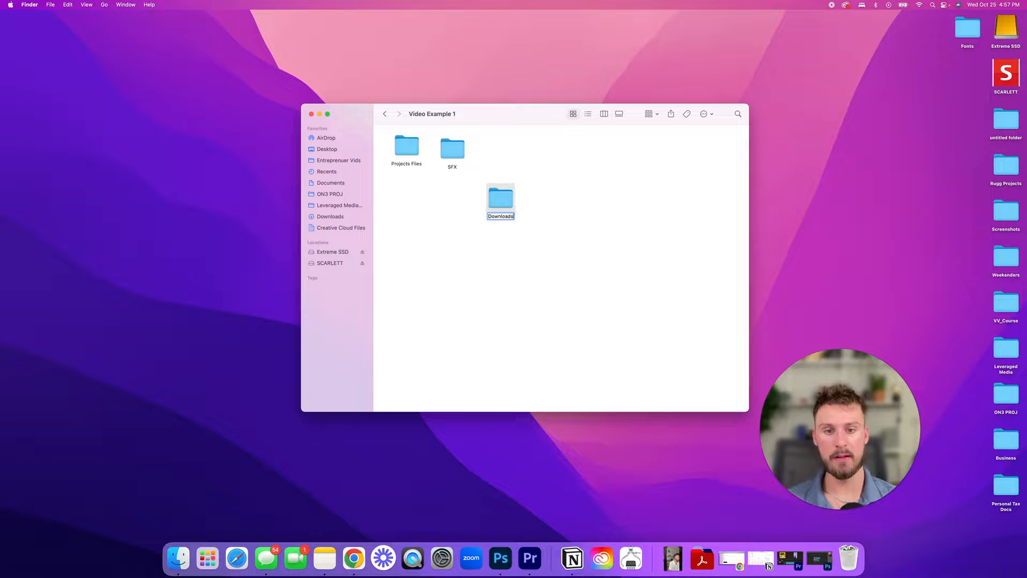
type(" & Assets")
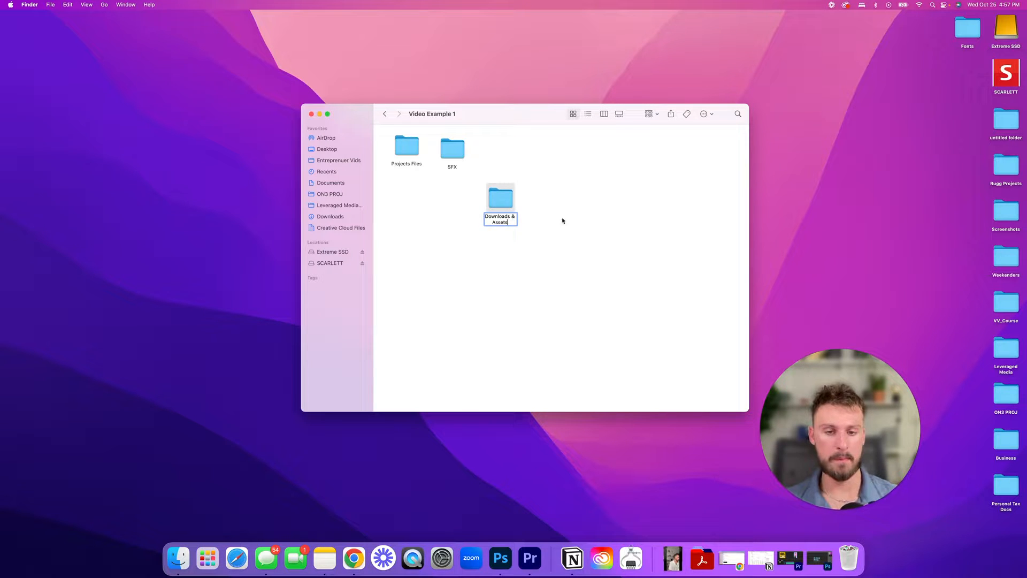
key("Return")
left_click_drag(500, 198, 509, 150)
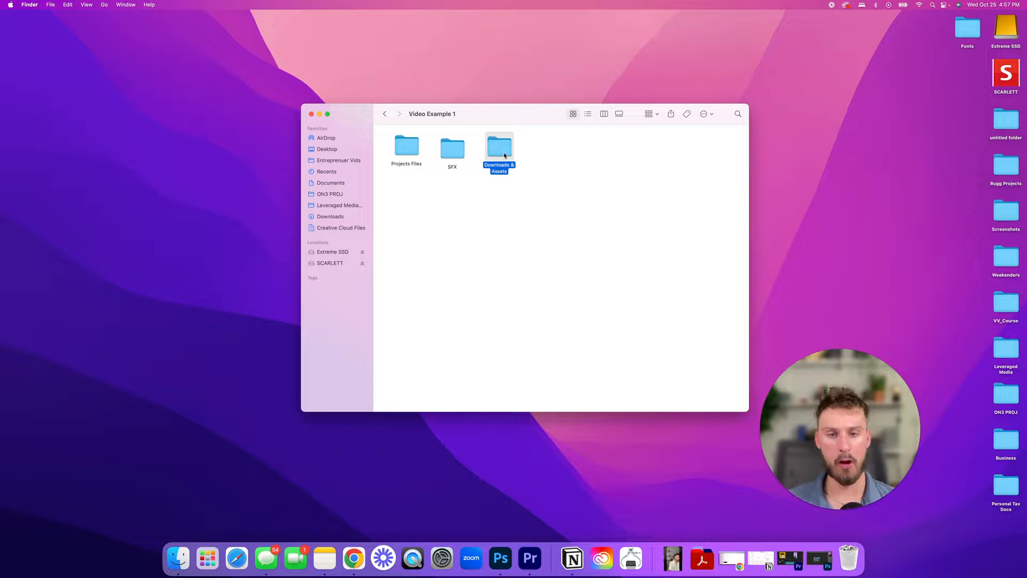
- Create a 'Renders' folder and line it up beside Downloads & Assets
left_click(565, 166)
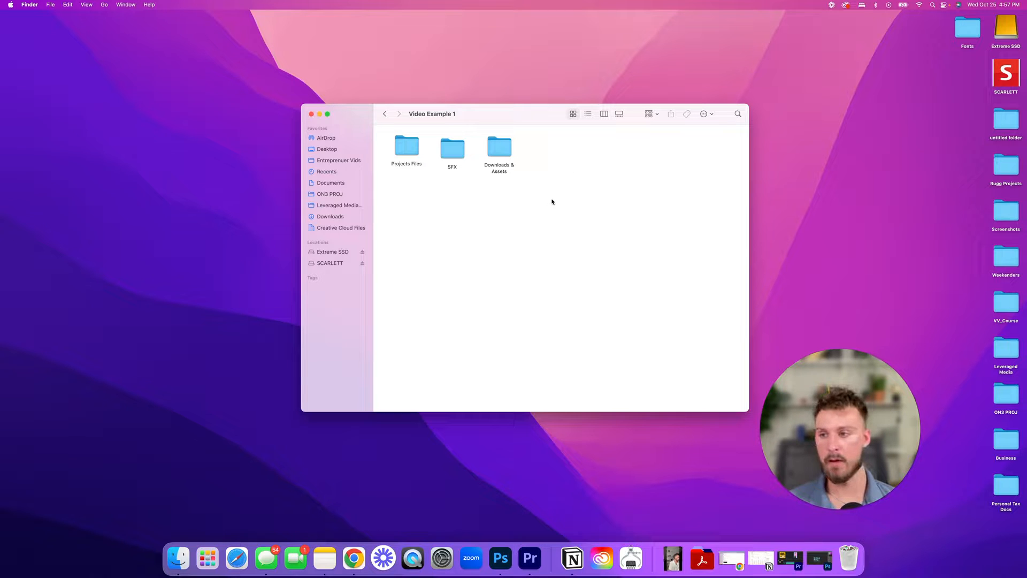
right_click(553, 198)
left_click(590, 200)
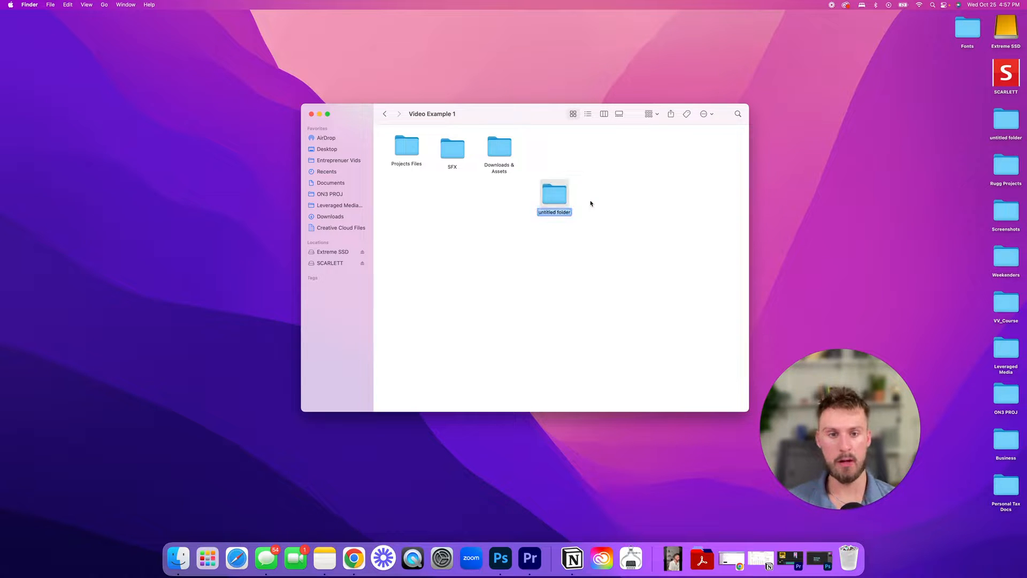
type("Renders")
key("Return")
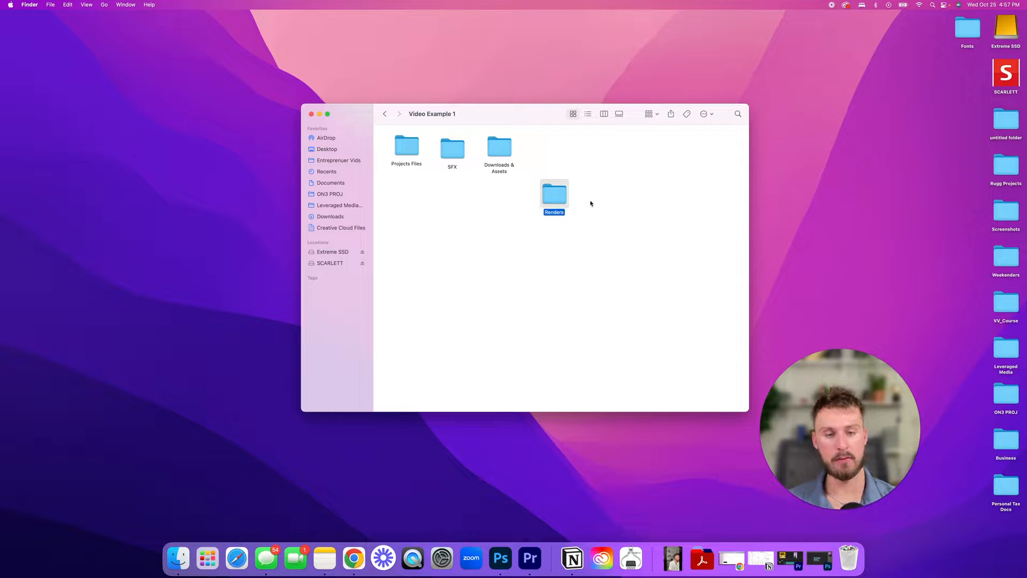
left_click_drag(560, 159, 560, 160)
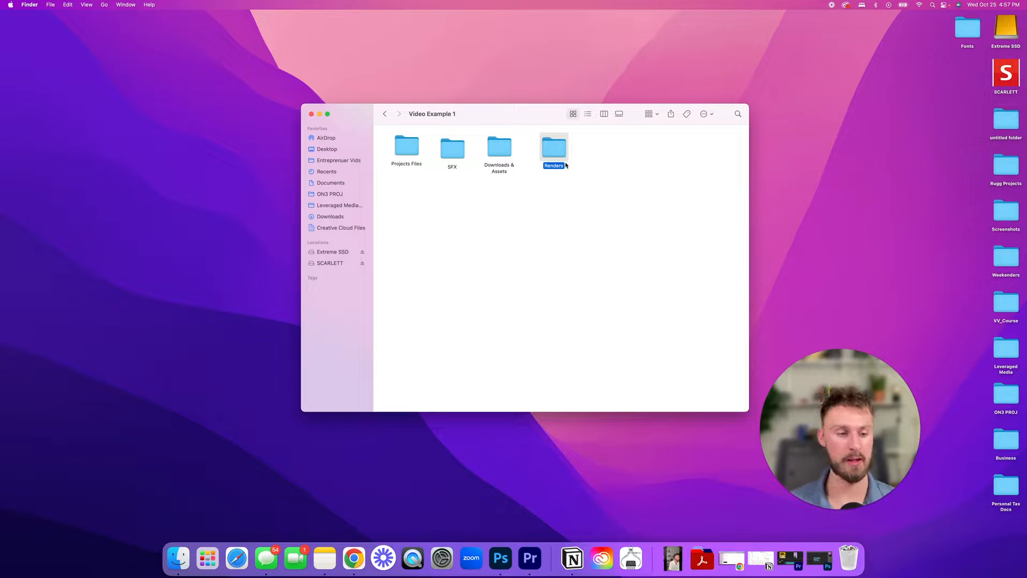
left_click_drag(555, 157, 550, 161)
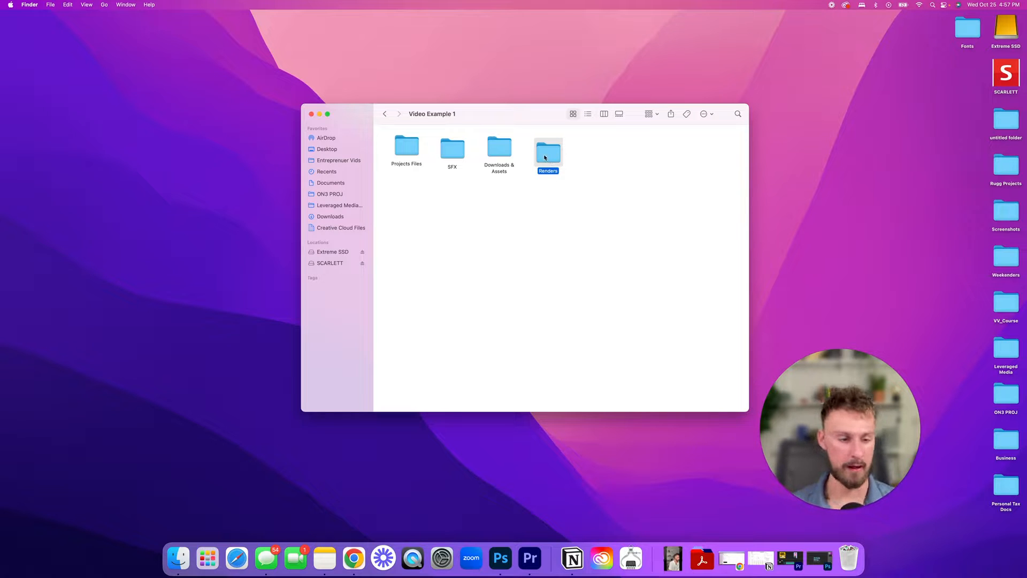
- Add a 'Frames' folder after Renders, check it, then return to the client folder
right_click(552, 198)
left_click(579, 205)
type("Frames")
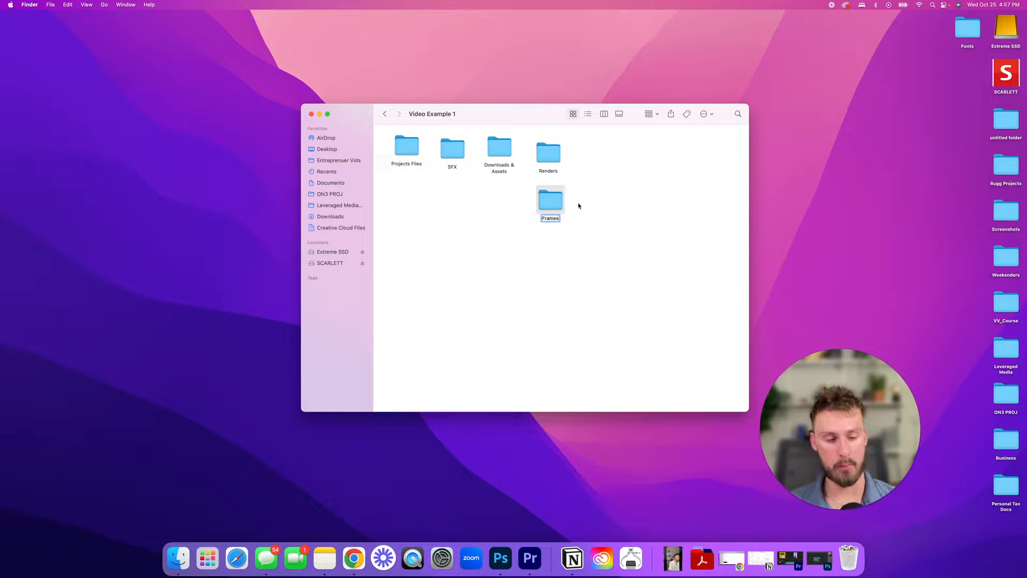
key("Return")
left_click_drag(551, 201, 600, 157)
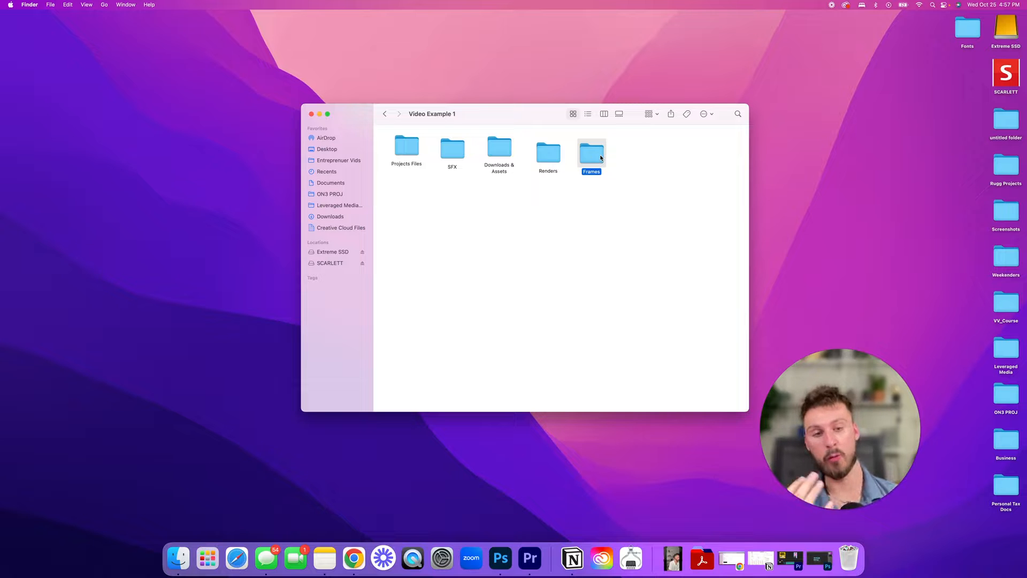
double_click(589, 157)
left_click(384, 114)
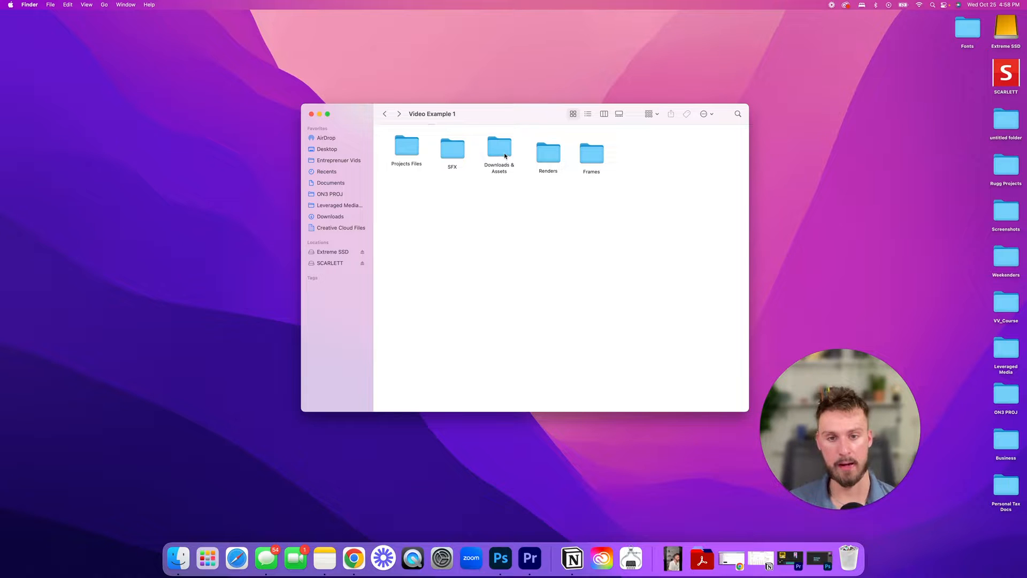
left_click_drag(555, 147, 578, 163)
left_click(585, 158)
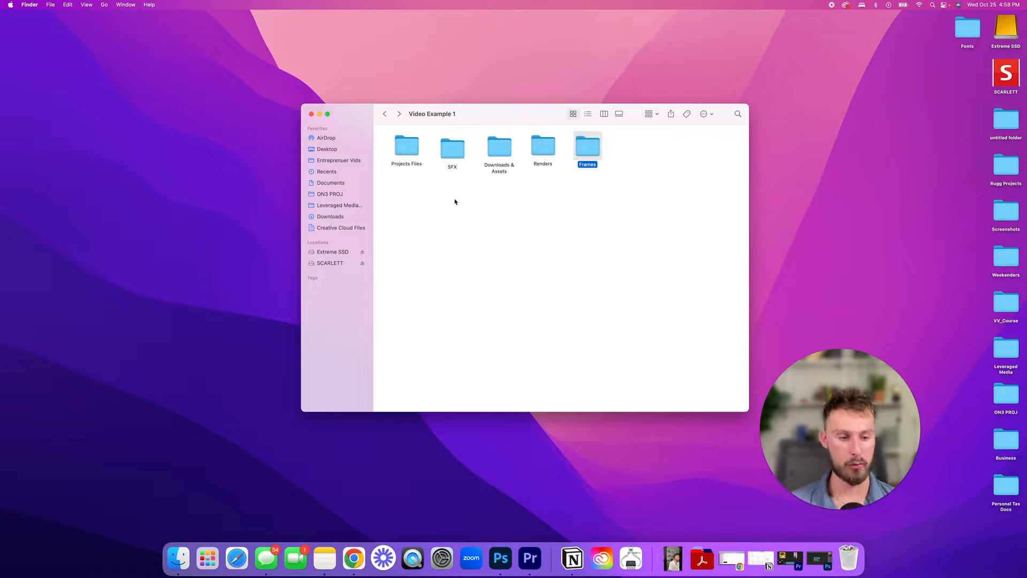
left_click(385, 113)
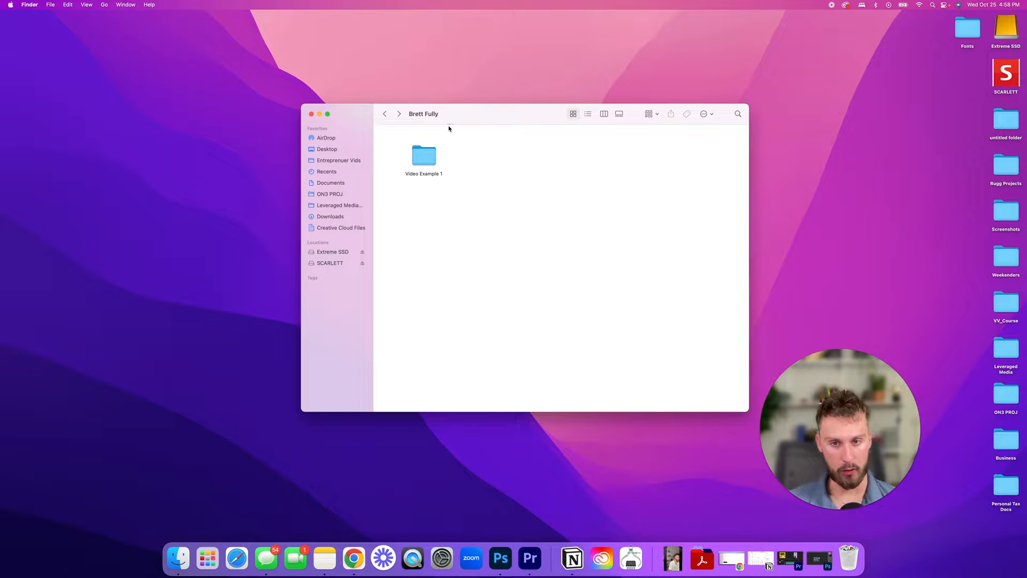
- Create a new folder named 'Video Example 2' beside Video Example 1
left_click(426, 159)
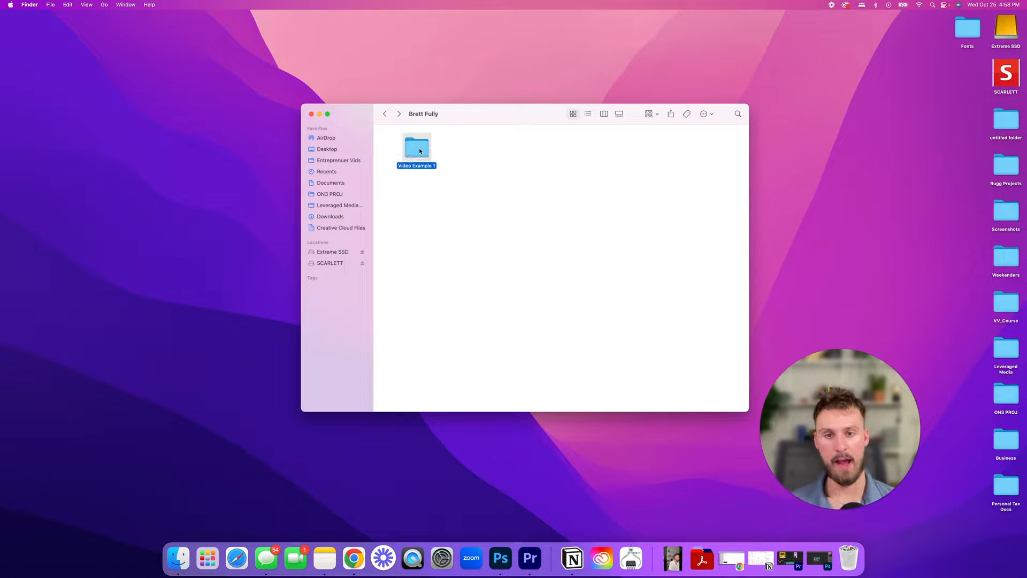
right_click(480, 179)
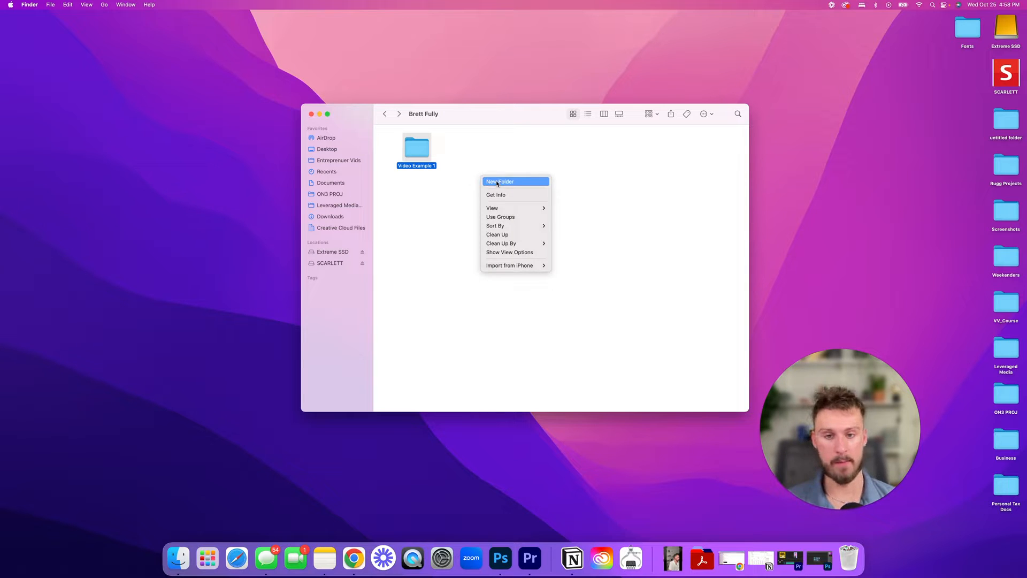
left_click(497, 182)
type("Vid")
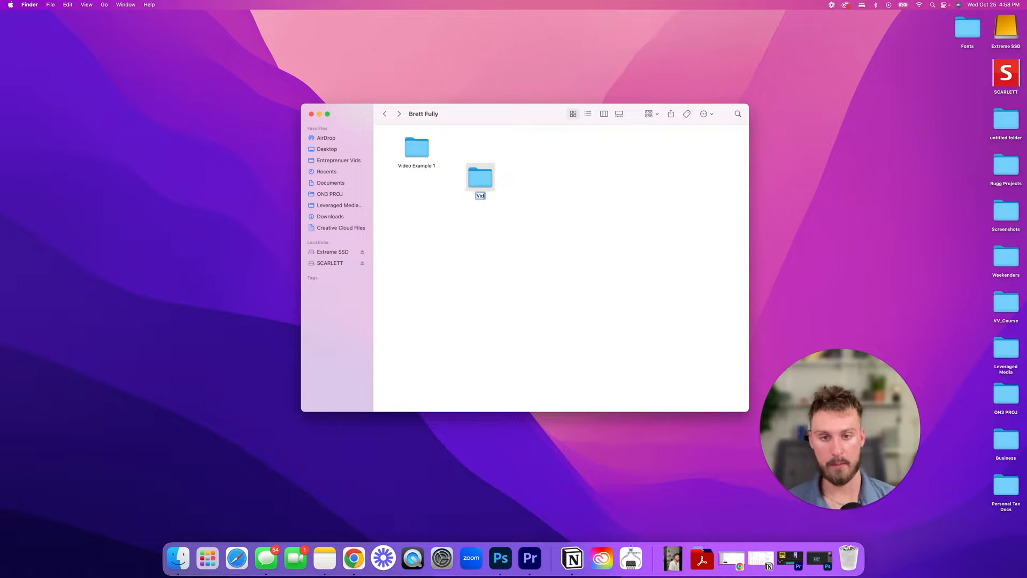
type("eo Example ")
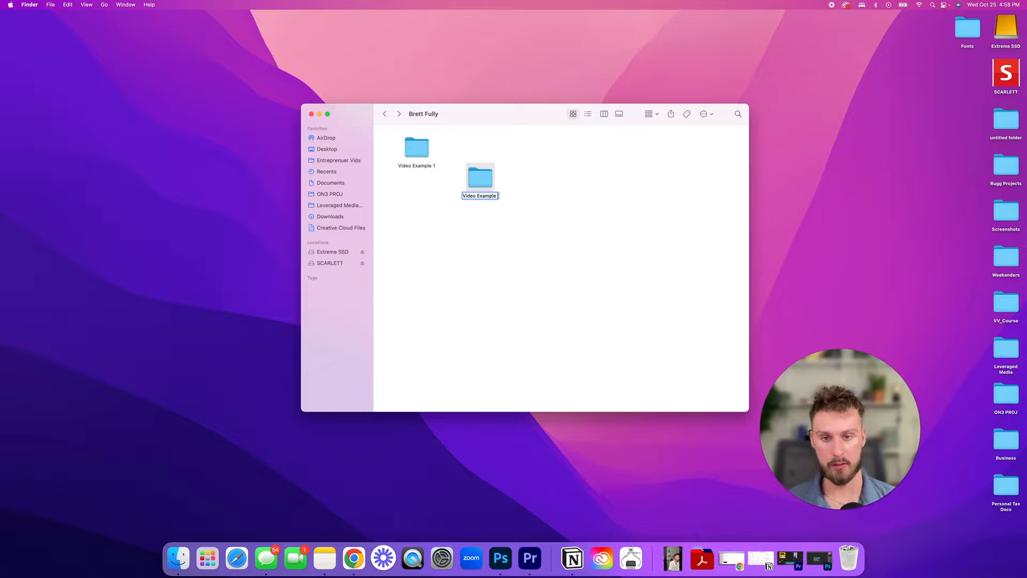
type("2")
key("Return")
- Look inside the empty Video Example 2, then return into Video Example 1
double_click(489, 174)
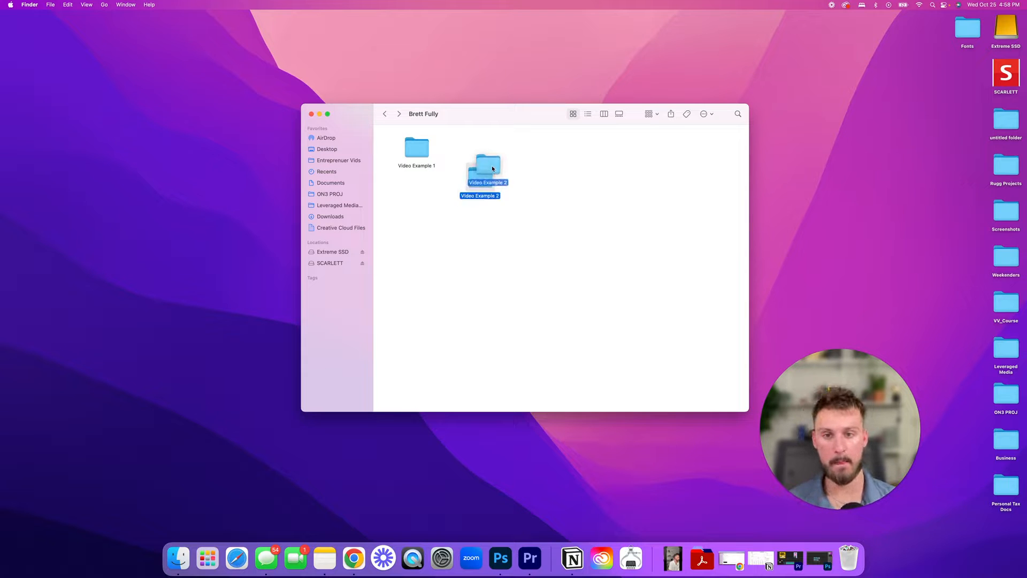
right_click(483, 183)
left_click(407, 186)
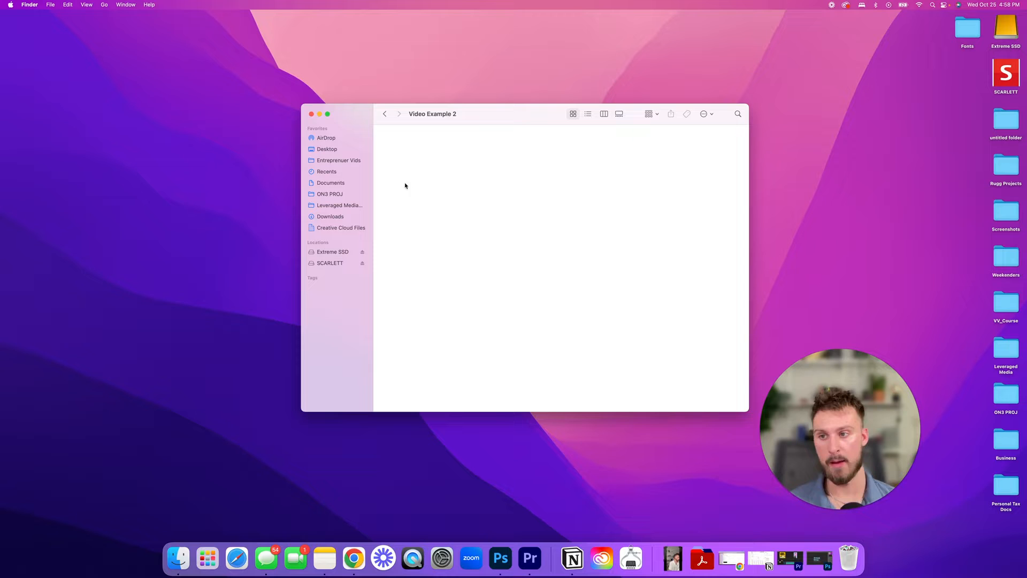
left_click(383, 114)
double_click(414, 152)
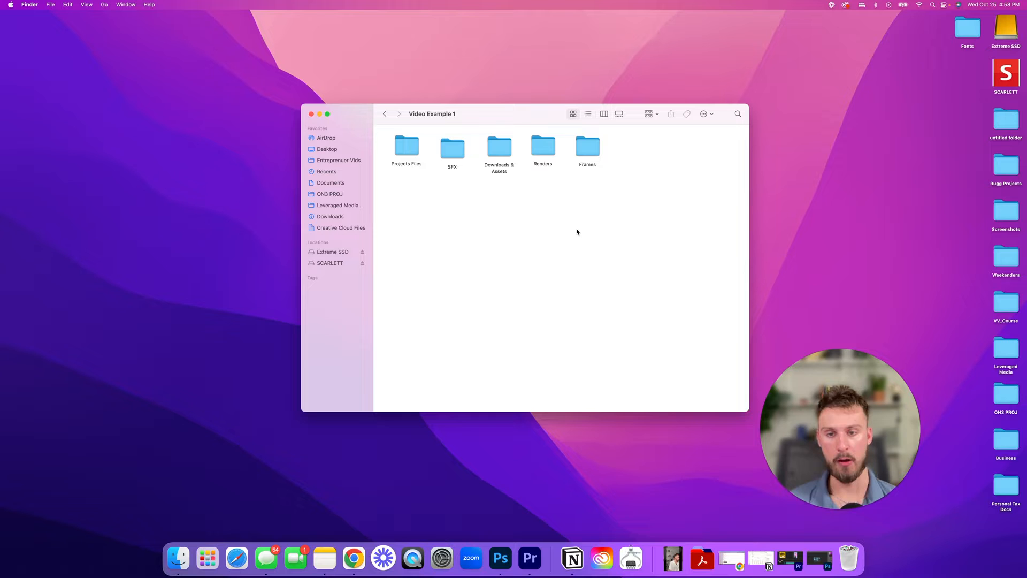
left_click_drag(400, 222, 720, 356)
left_click_drag(423, 199, 651, 321)
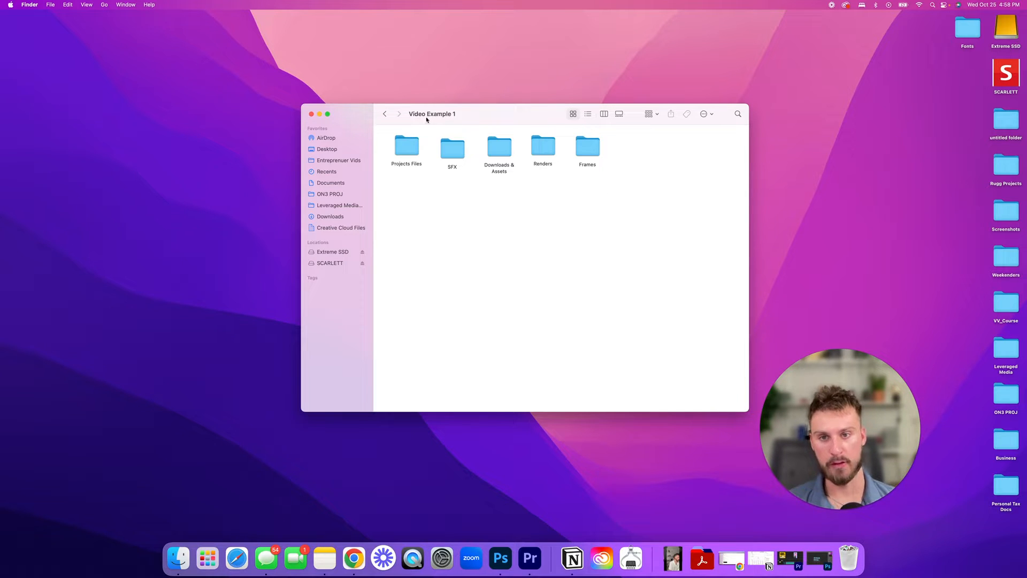
- Switch the window to column view to see the full folder hierarchy
key("super+2")
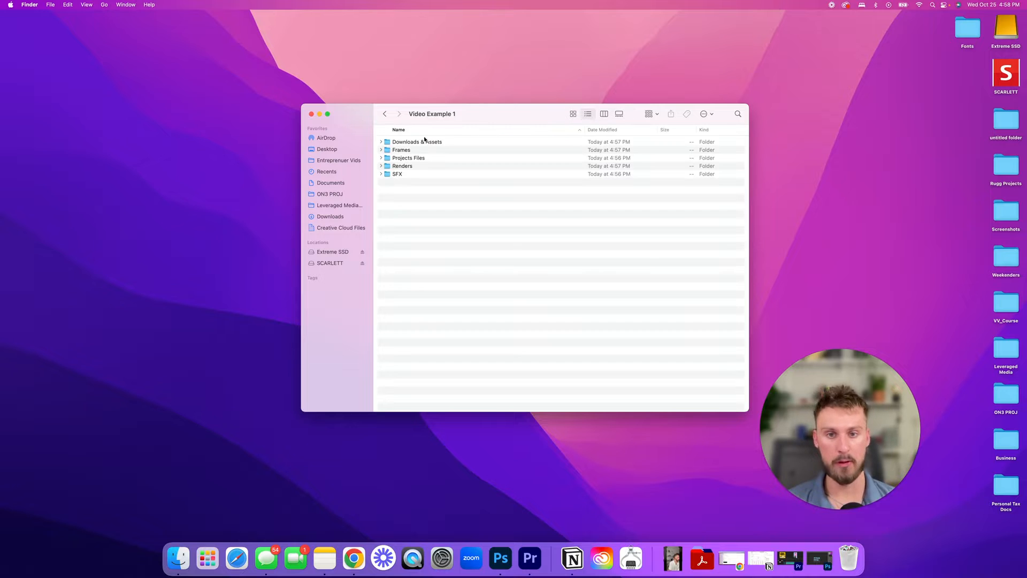
left_click(604, 114)
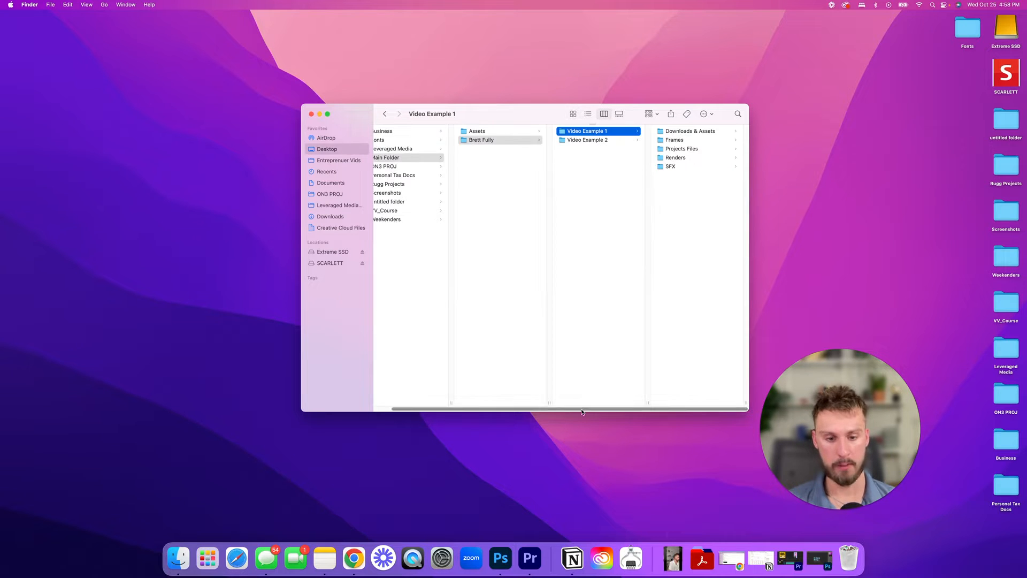
scroll(582, 411, "left", 3)
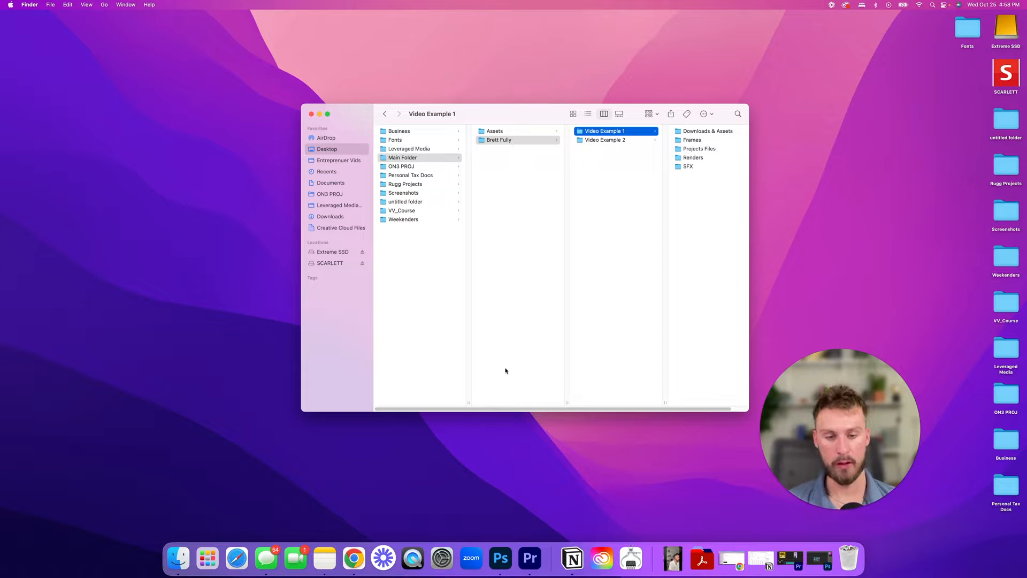
scroll(517, 409, "right", 2)
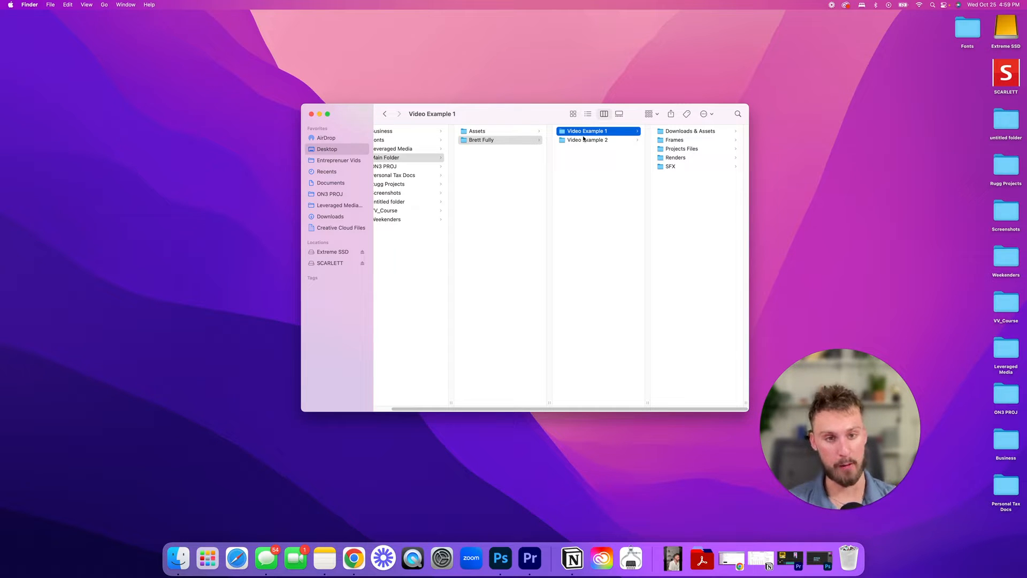
- Compare the empty Video Example 2 with Video Example 1's subfolders
left_click(589, 140)
left_click(592, 132)
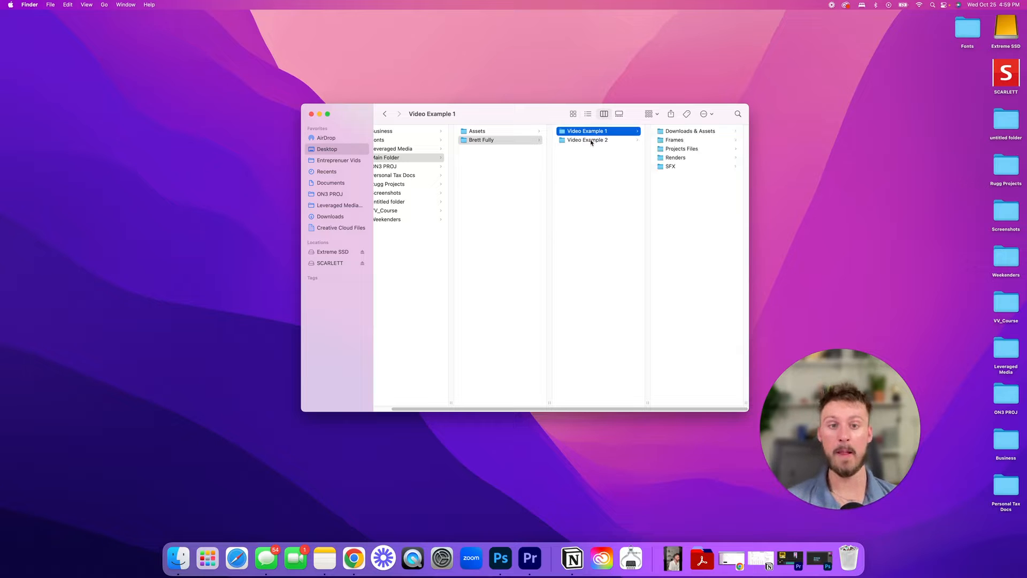
left_click(591, 140)
left_click(593, 132)
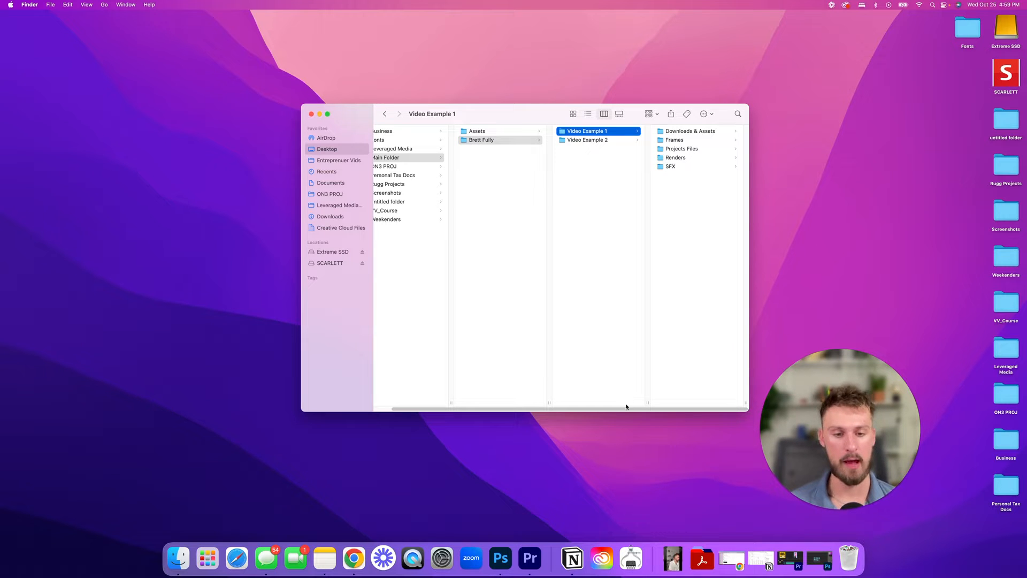
- Select Main Folder in the first column to show its contents
scroll(627, 405, "left", 1)
scroll(629, 405, "right", 1)
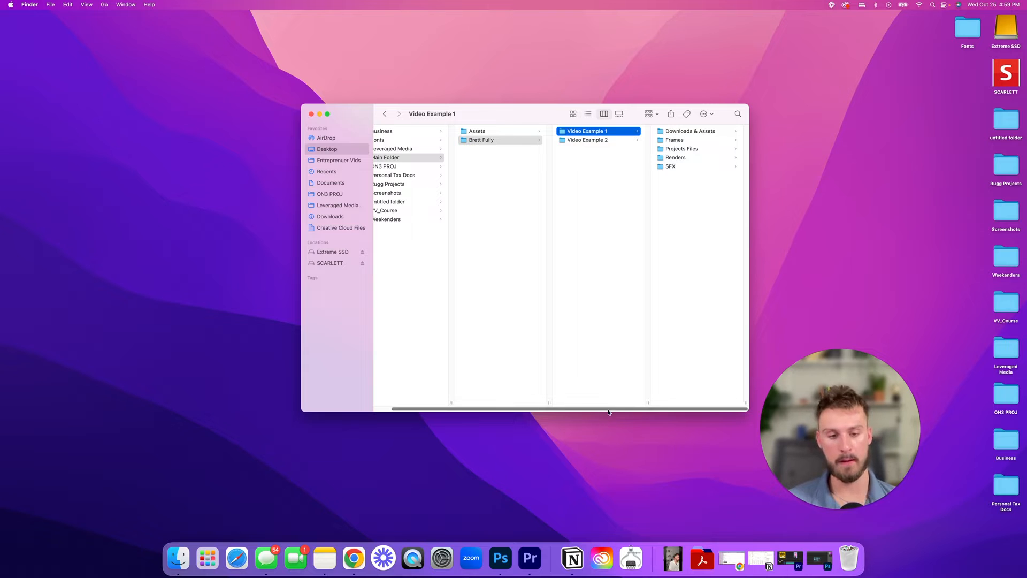
scroll(542, 254, "left", 3)
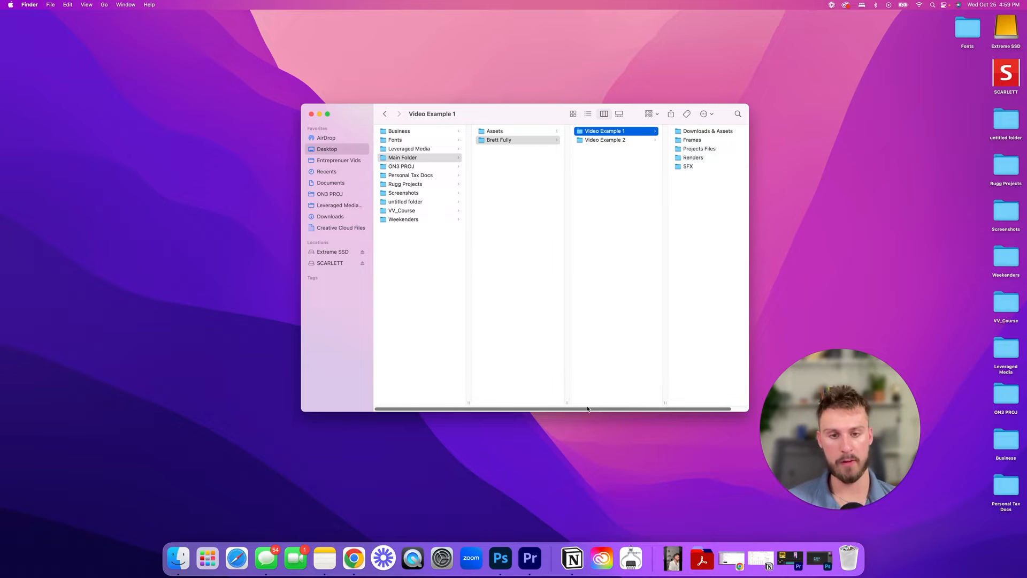
left_click(424, 158)
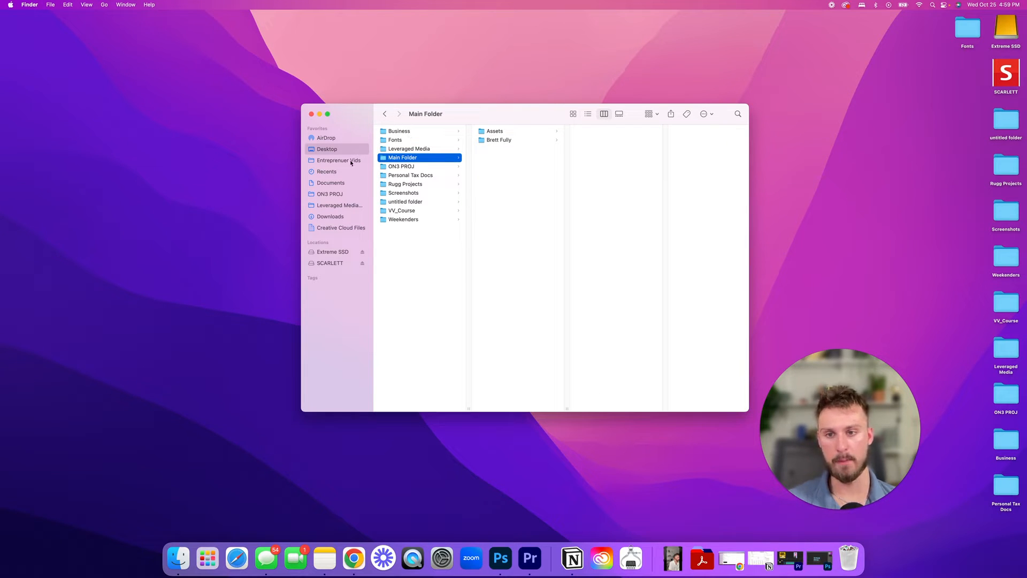
- In icon view, create a 'Client 2' folder beside the other client folder and open it
left_click(573, 114)
left_click_drag(466, 147, 457, 143)
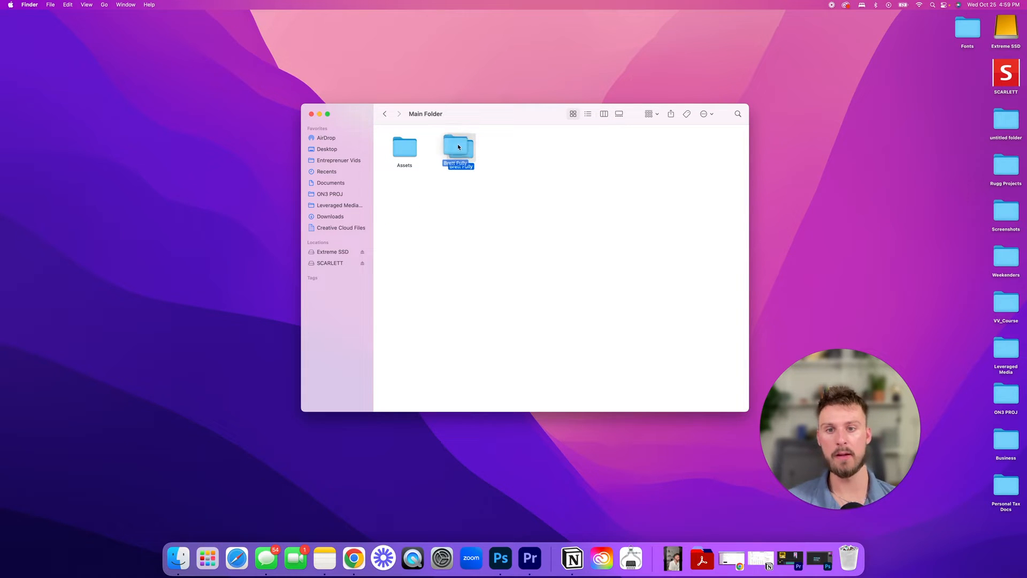
right_click(508, 219)
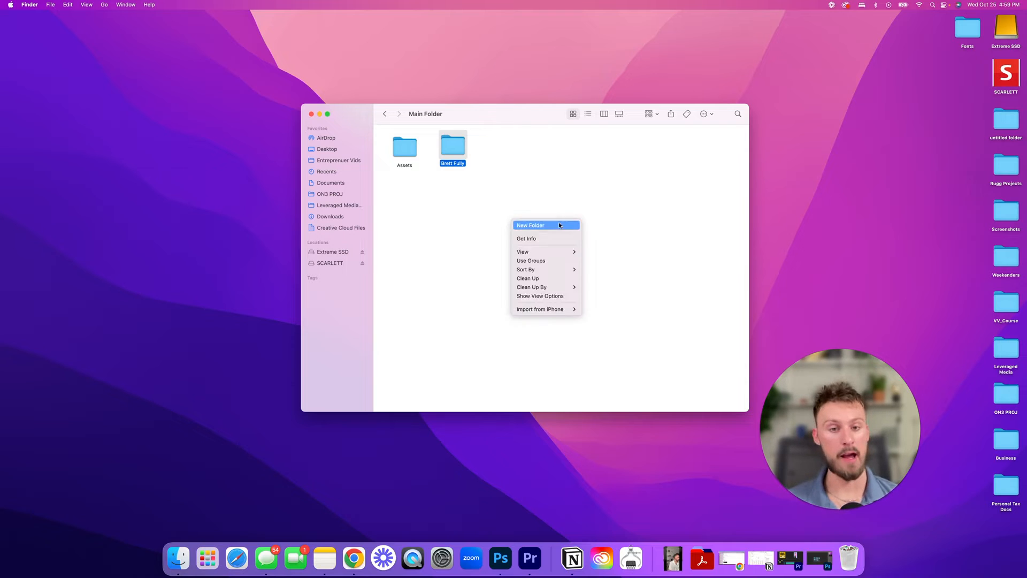
left_click(559, 222)
type("client 23")
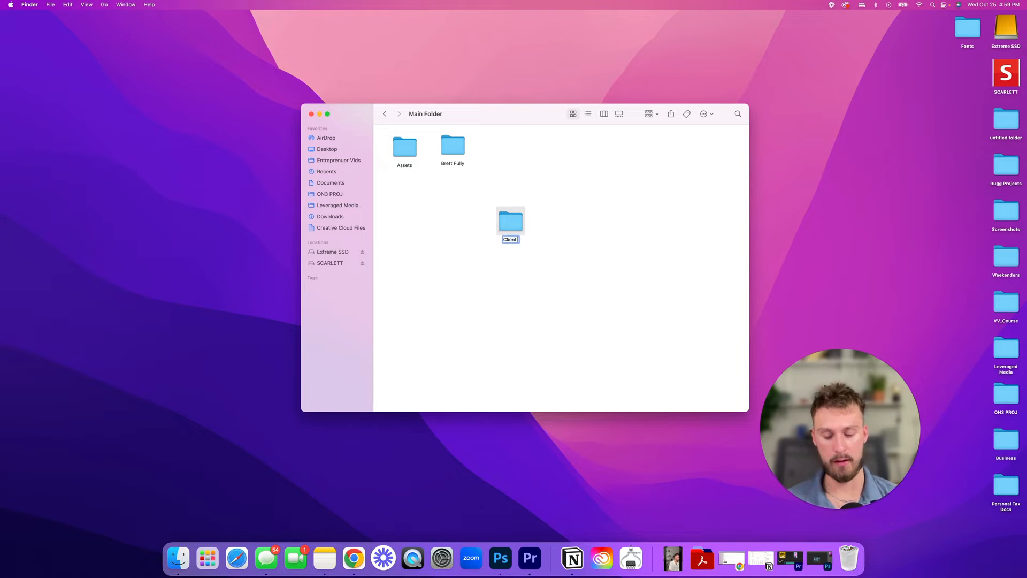
key("BackSpace")
left_click(570, 227)
left_click_drag(511, 220, 502, 156)
double_click(502, 154)
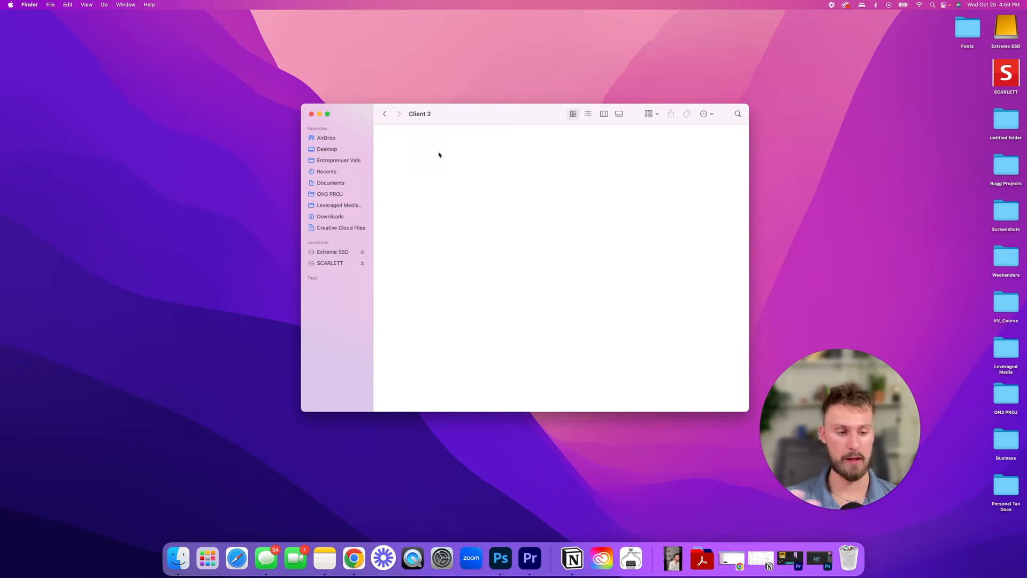
- Create and open a 'How to Make a milliion Dollars' project folder inside Client 2
right_click(439, 162)
left_click(447, 166)
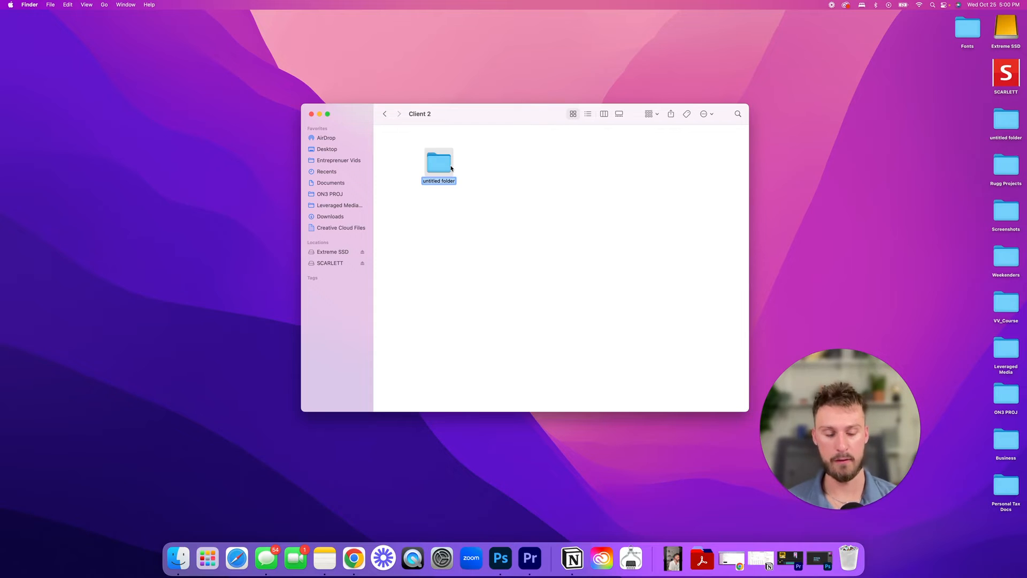
type("How to")
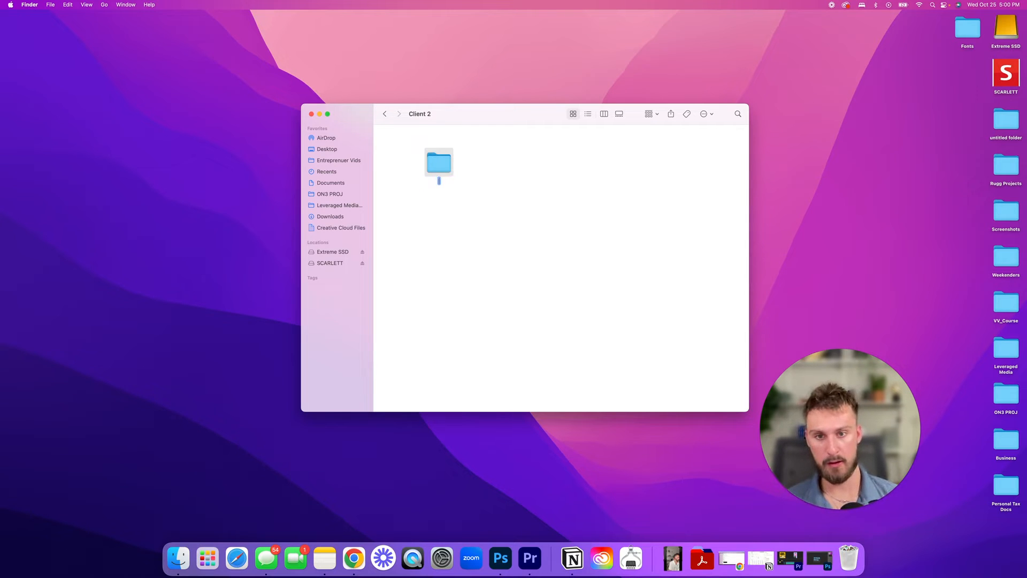
type(" Make a")
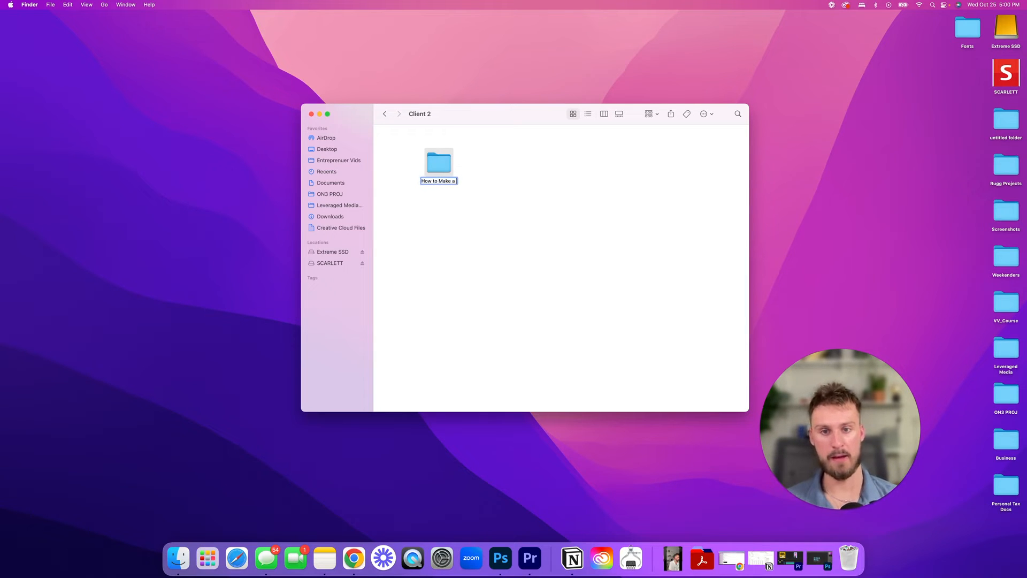
type(" milliio")
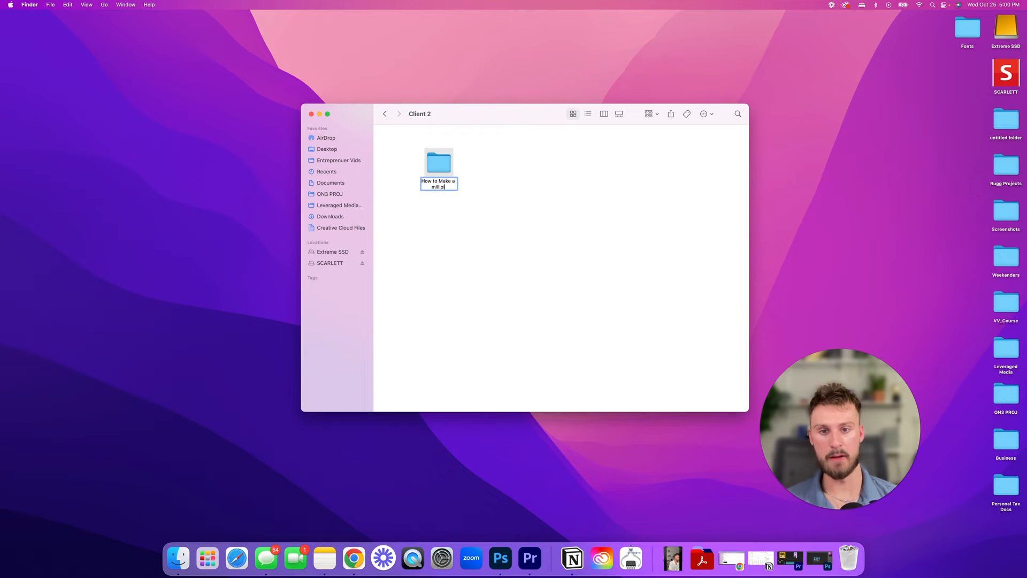
type("n Dollars")
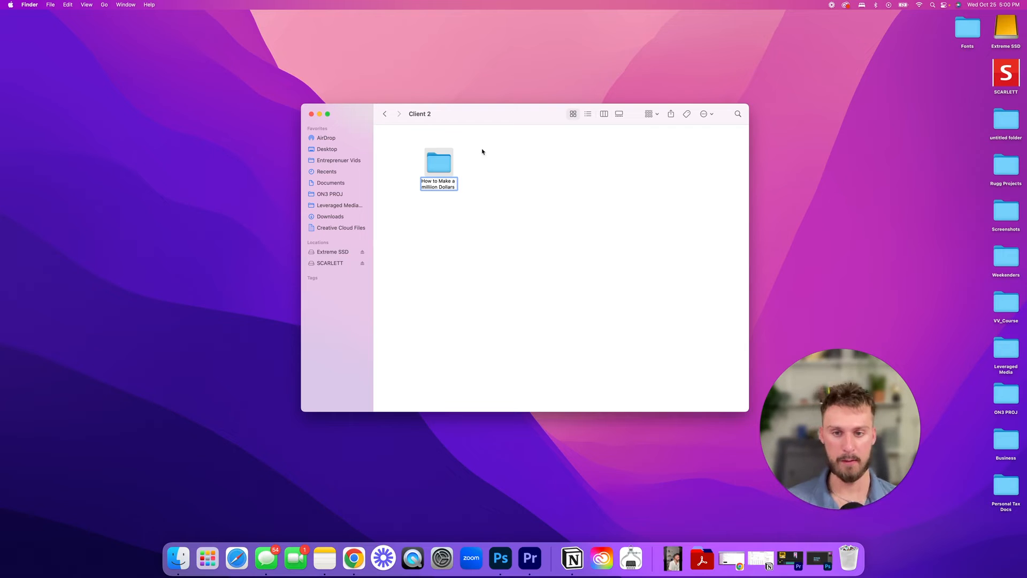
double_click(439, 162)
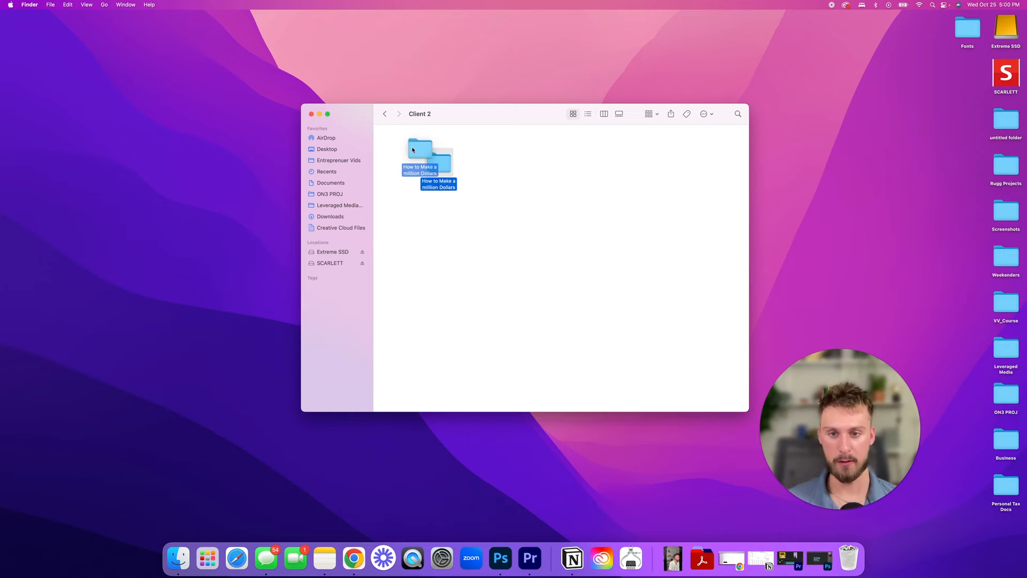
left_click(384, 114)
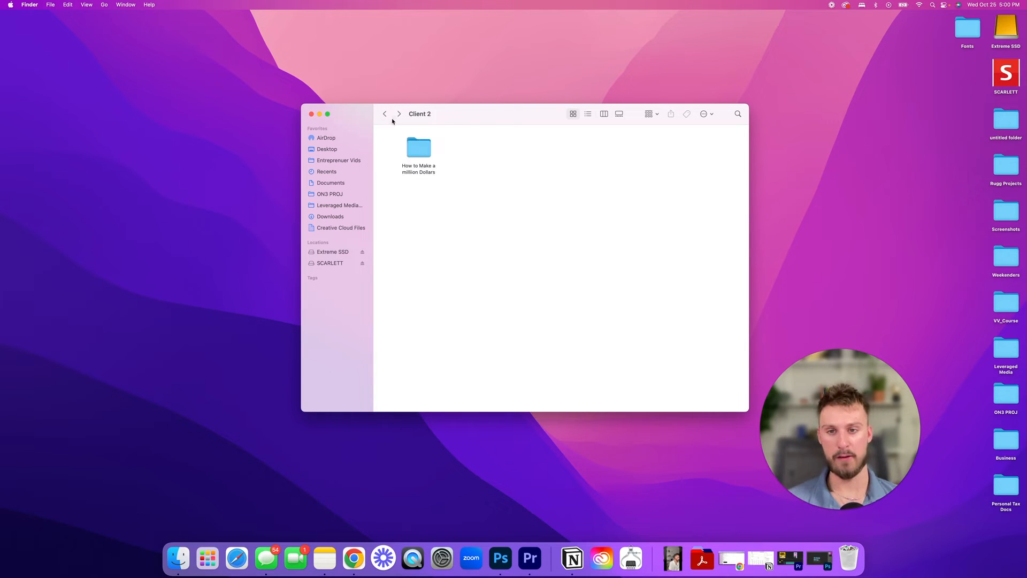
double_click(421, 152)
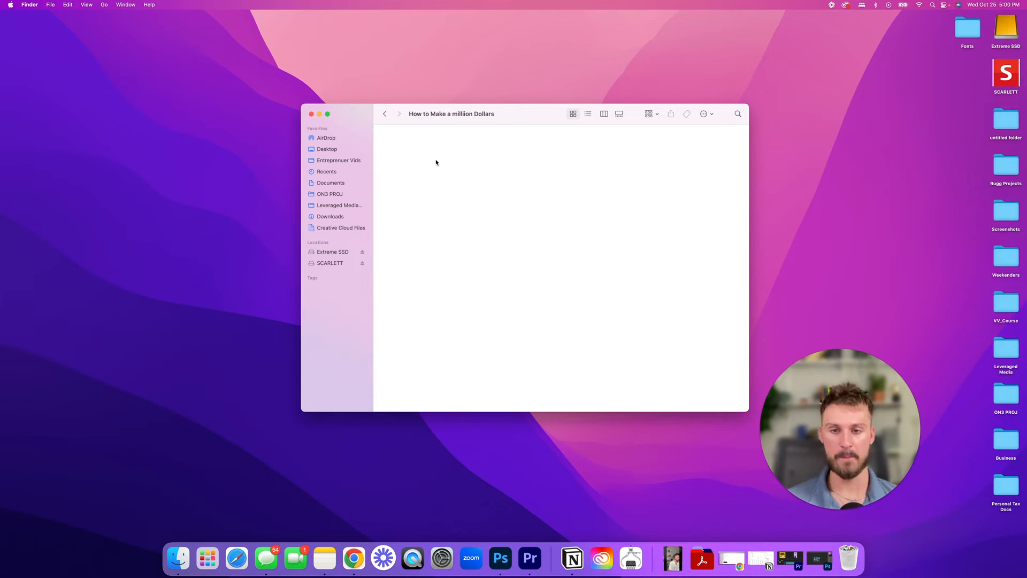
- Add the Project File and Render subfolders to the project folder
right_click(428, 160)
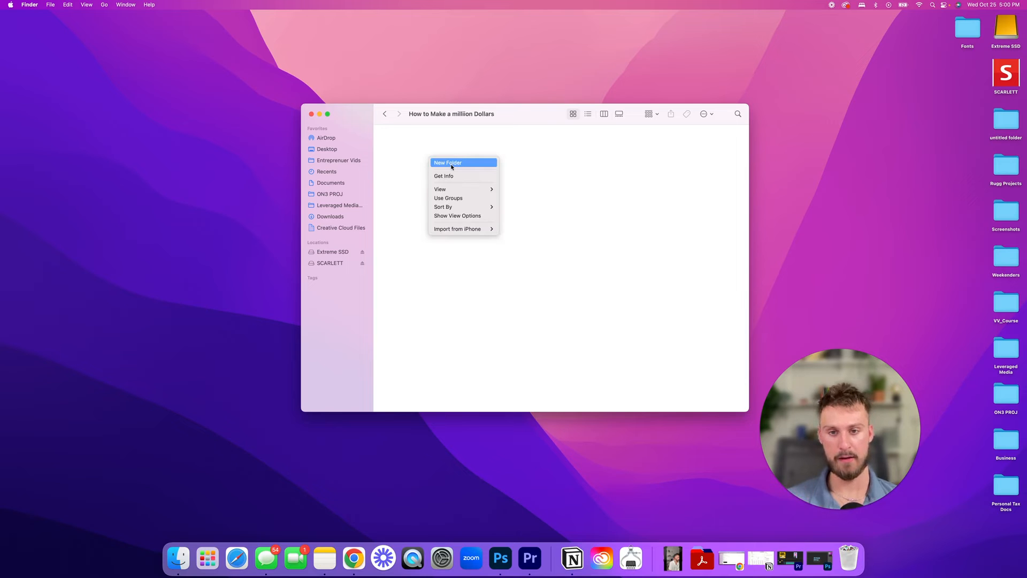
left_click(418, 168)
right_click(418, 169)
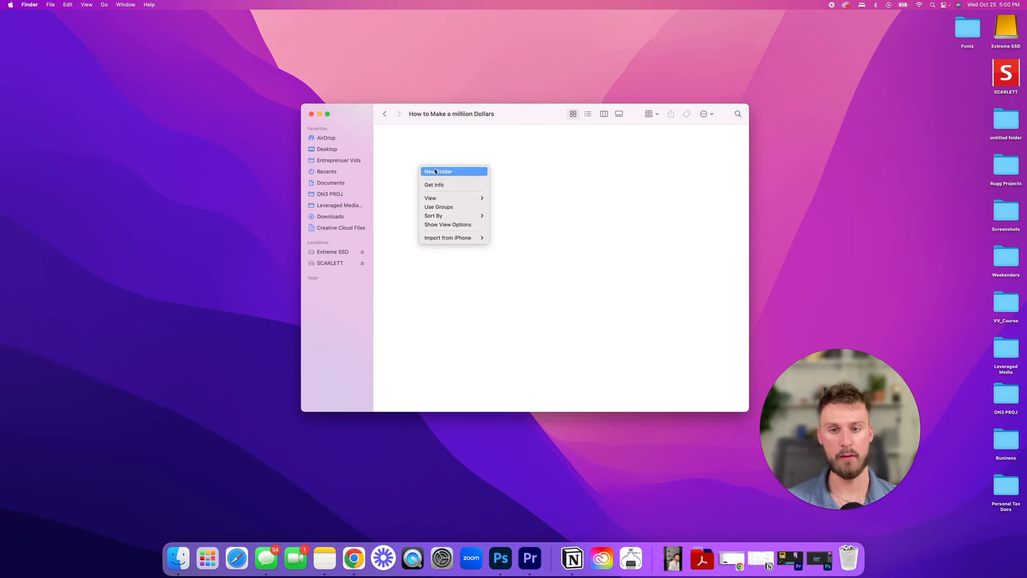
left_click(434, 171)
right_click(470, 177)
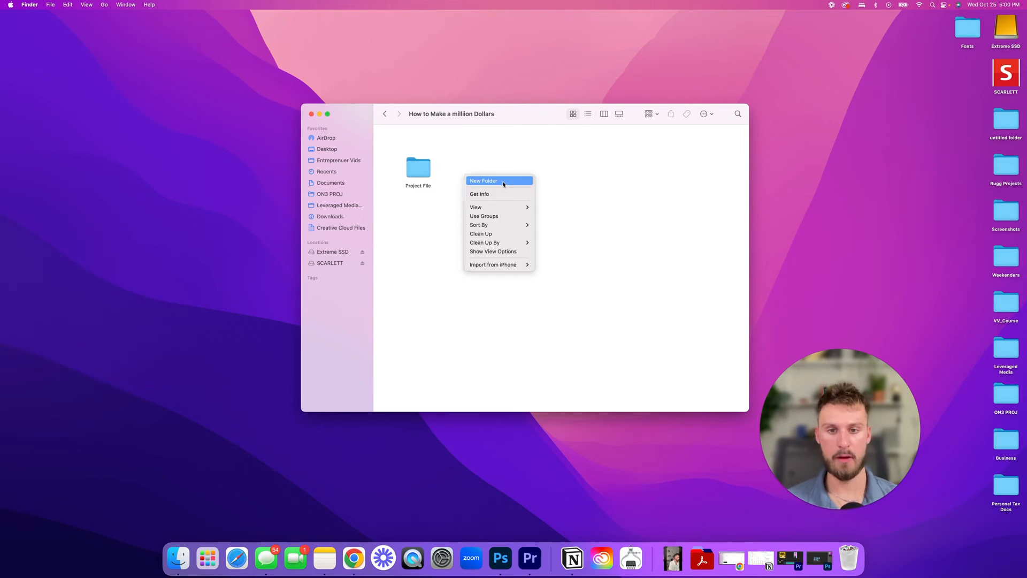
left_click(502, 181)
type("Render")
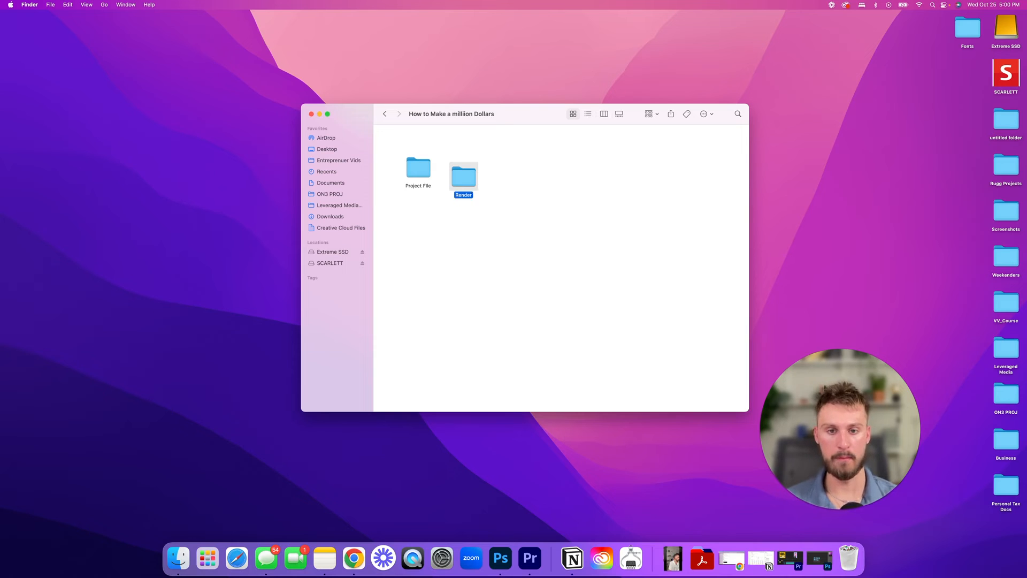
- Add the SXF, Downloads and Assets, and Frames subfolders
right_click(556, 192)
left_click(588, 195)
type("SXF")
key("Return")
key("cmd+shift+n")
type("Downloads an")
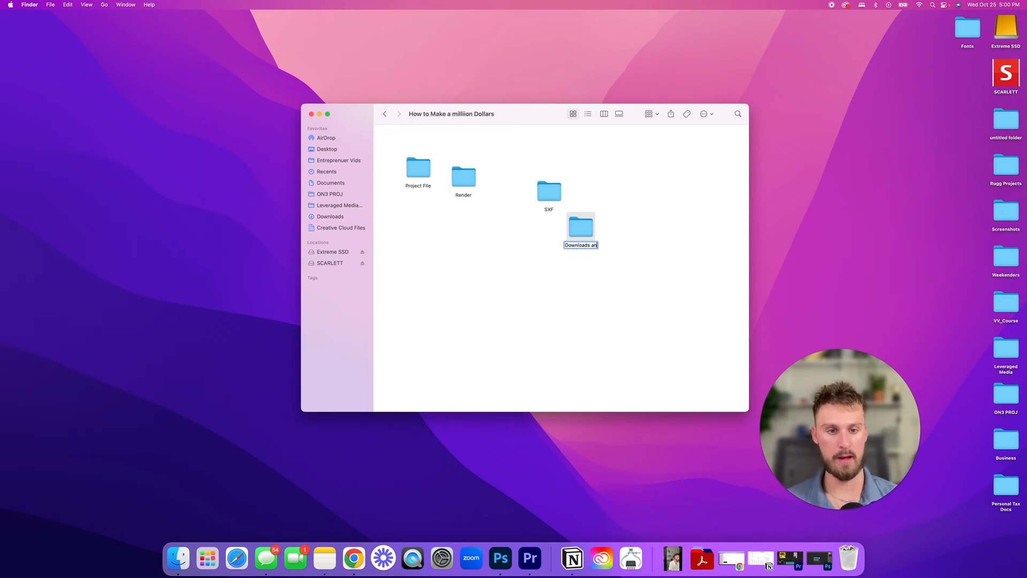
type("d Assets")
key("Return")
key("cmd+shift+n")
type("Frames")
left_click(531, 278)
- Line up the five subfolders in one row using Clean Up By Date Created
right_click(531, 276)
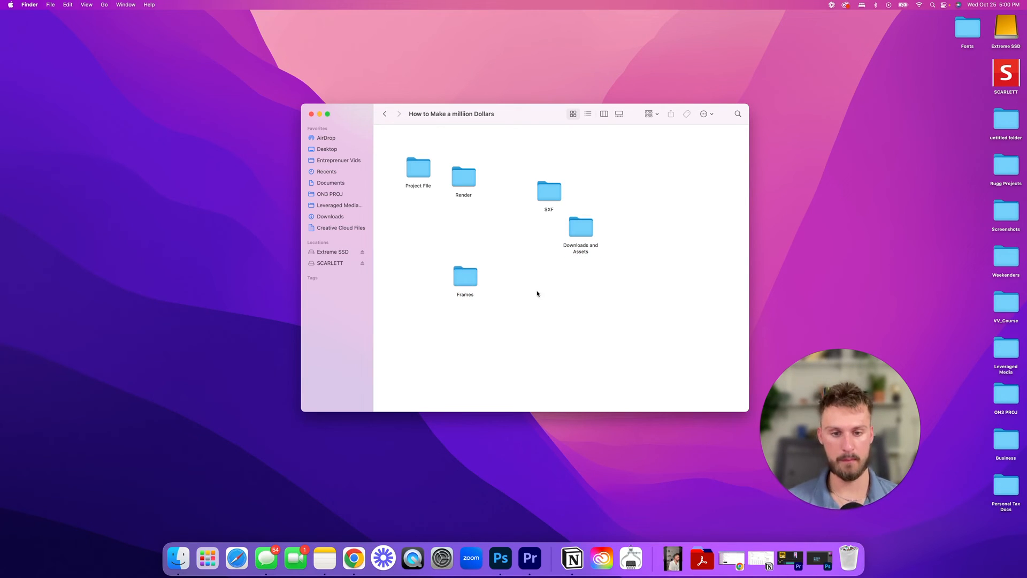
right_click(531, 285)
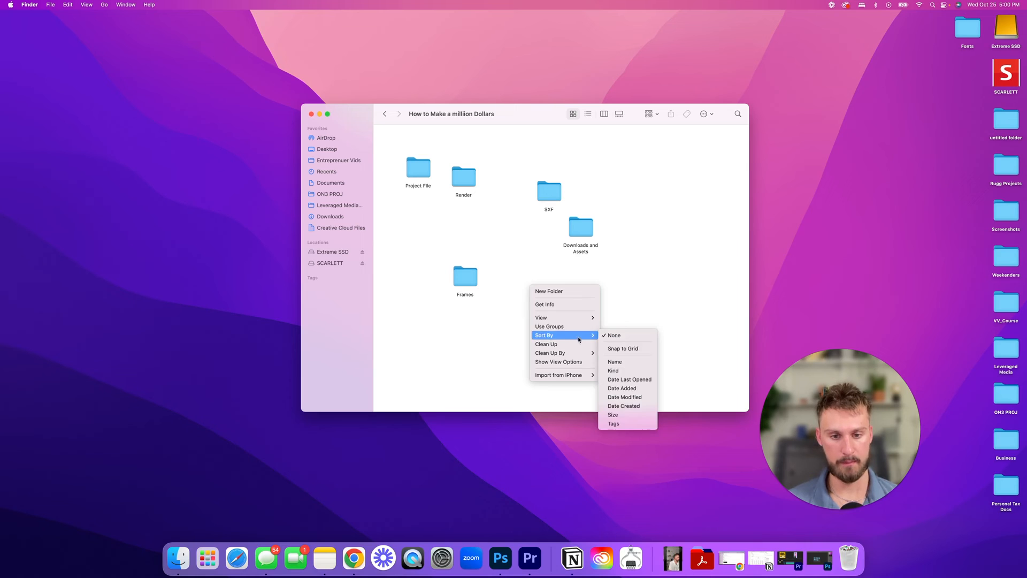
left_click(621, 370)
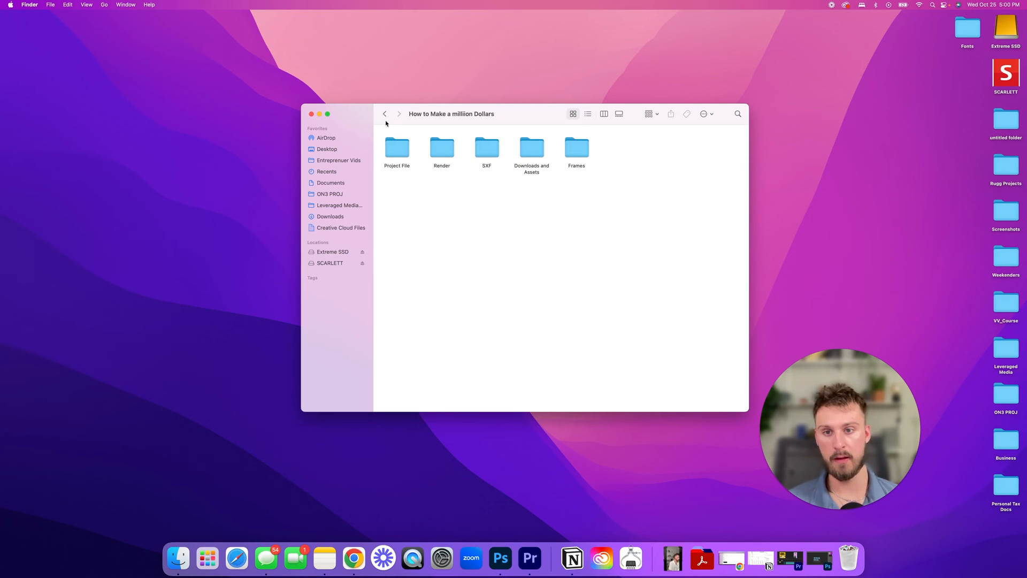